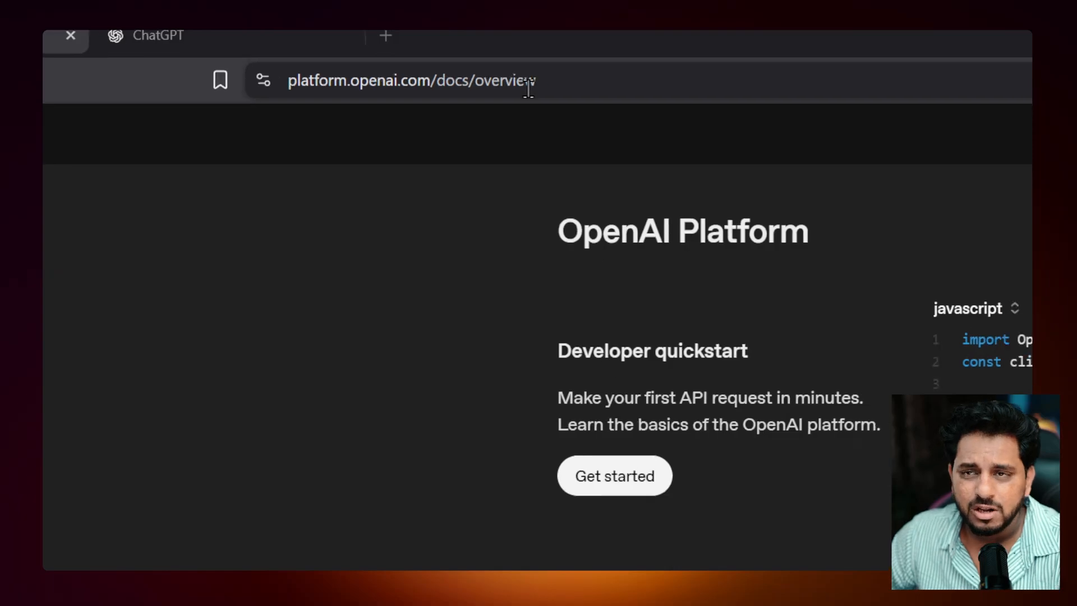
- Open the Agent Builder guide in the Agents documentation and read its sections from workflows through deployment and next steps
scroll(315, 195, down, 4)
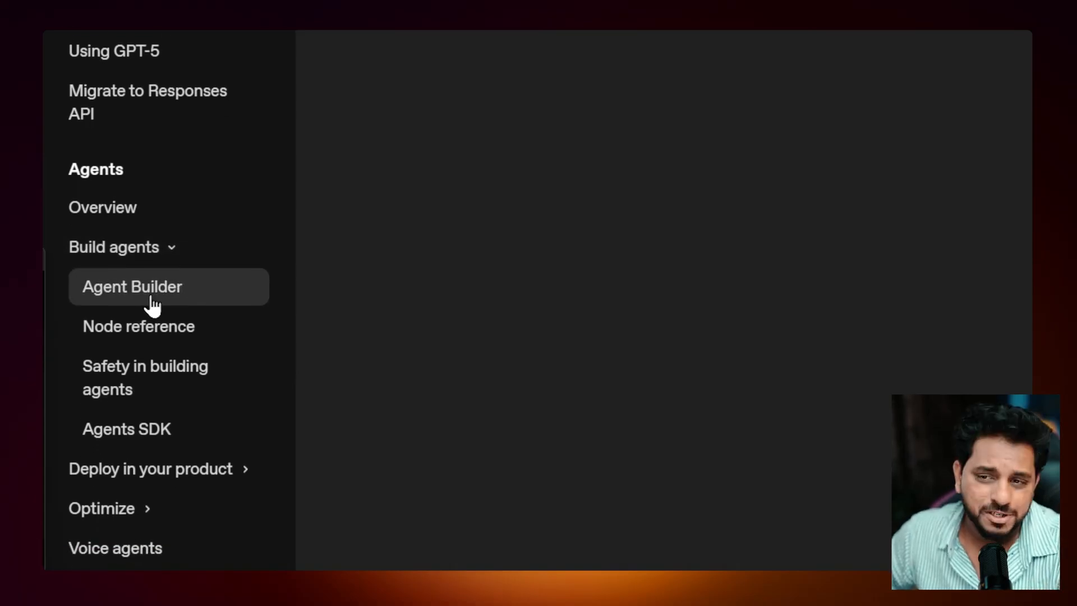
click(156, 296)
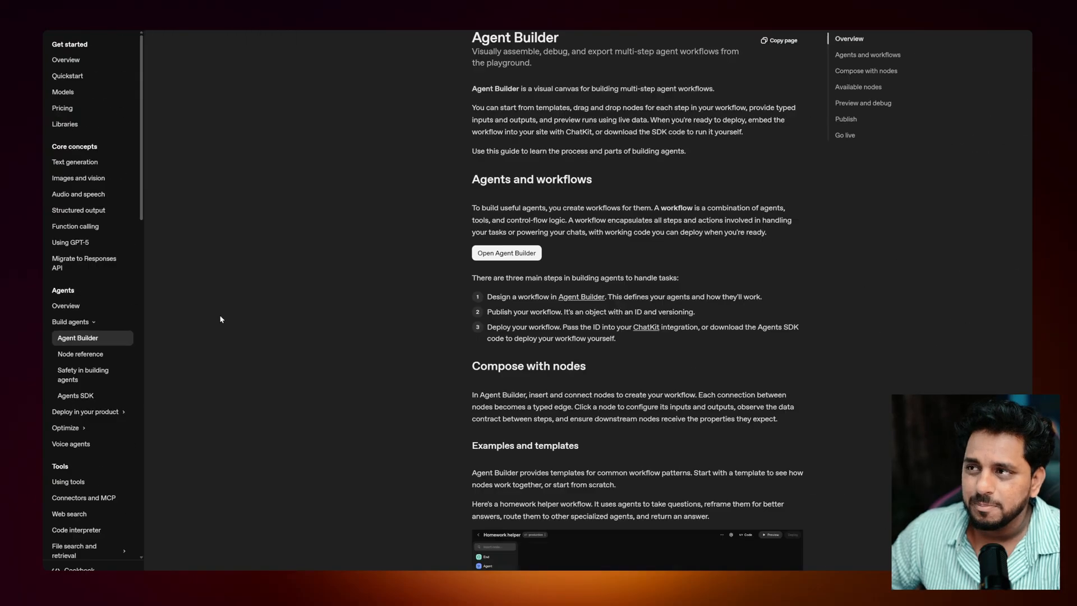
scroll(458, 143, down, 5)
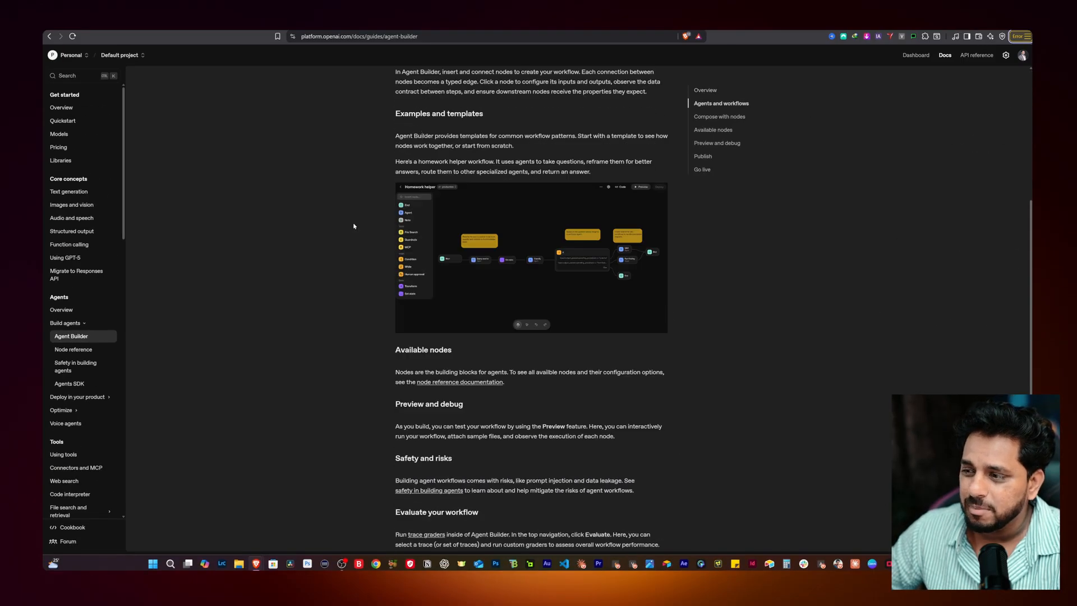
scroll(438, 235, down, 4)
scroll(274, 246, down, 3)
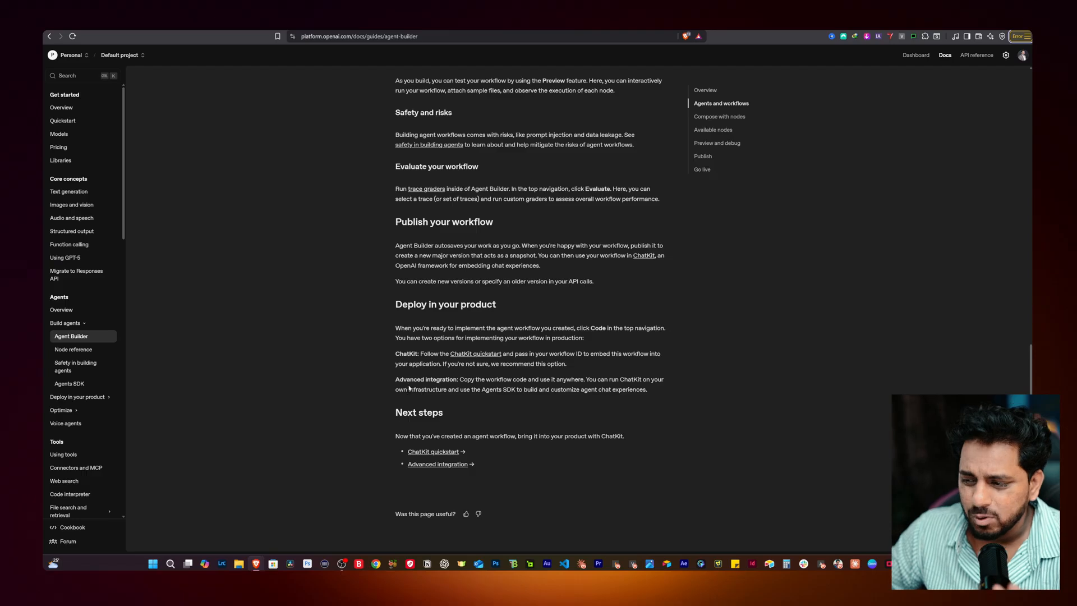
scroll(409, 387, up, 15)
scroll(432, 471, down, 15)
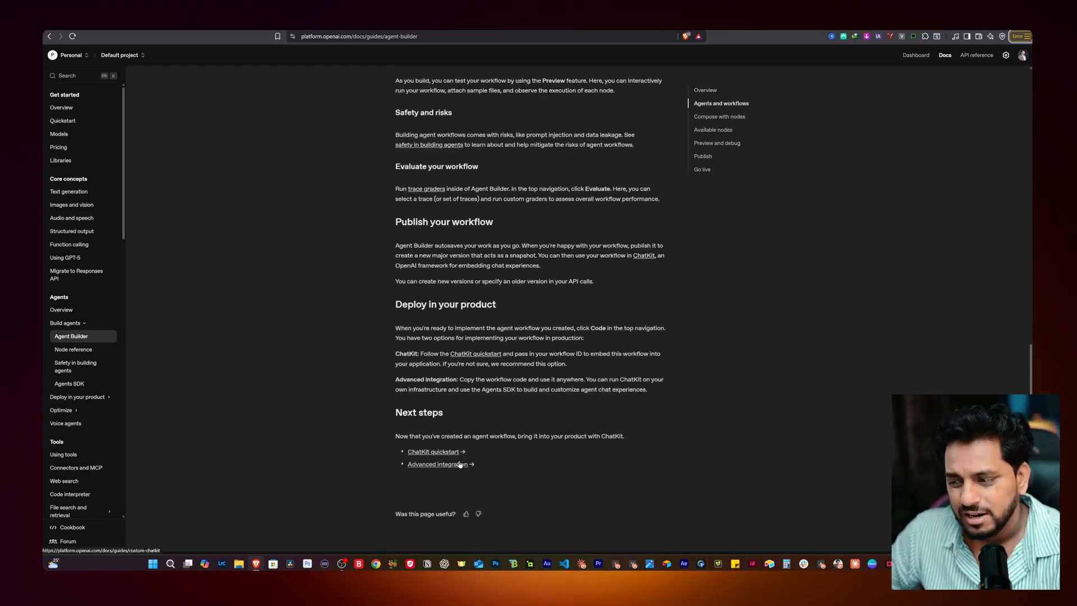
scroll(378, 396, up, 12)
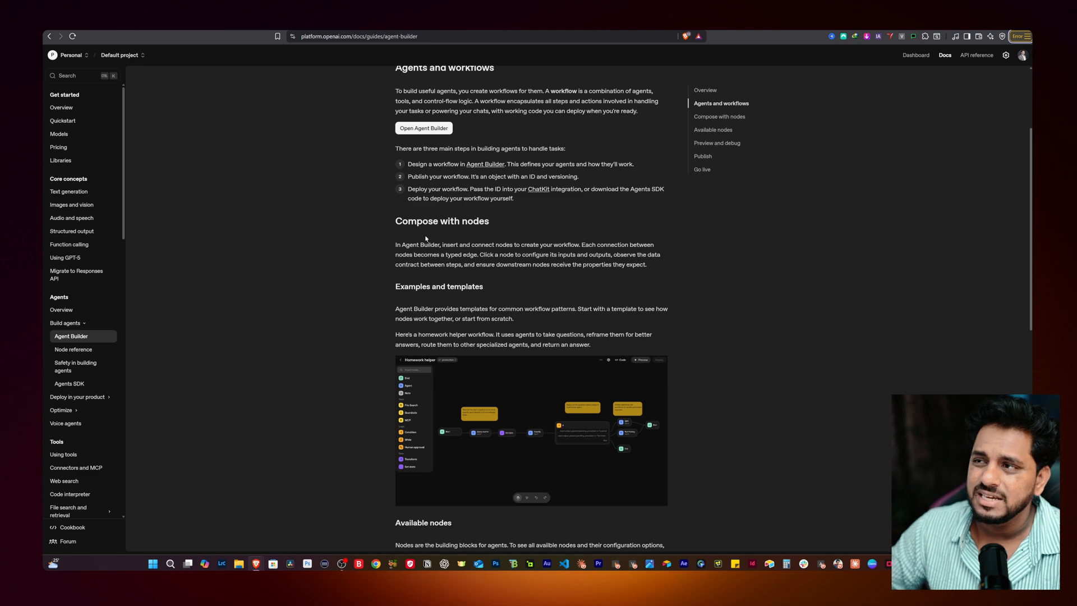
scroll(376, 198, up, 3)
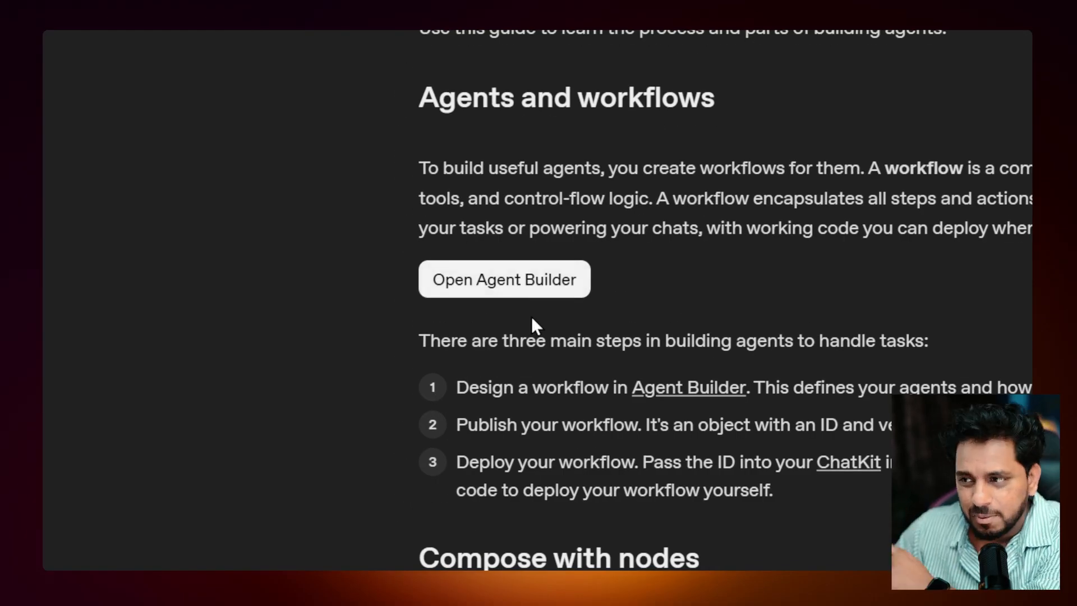
- Open Agent Builder from the guide, and review the agents overview page's sections on building, deploying and optimizing agents
click(504, 279)
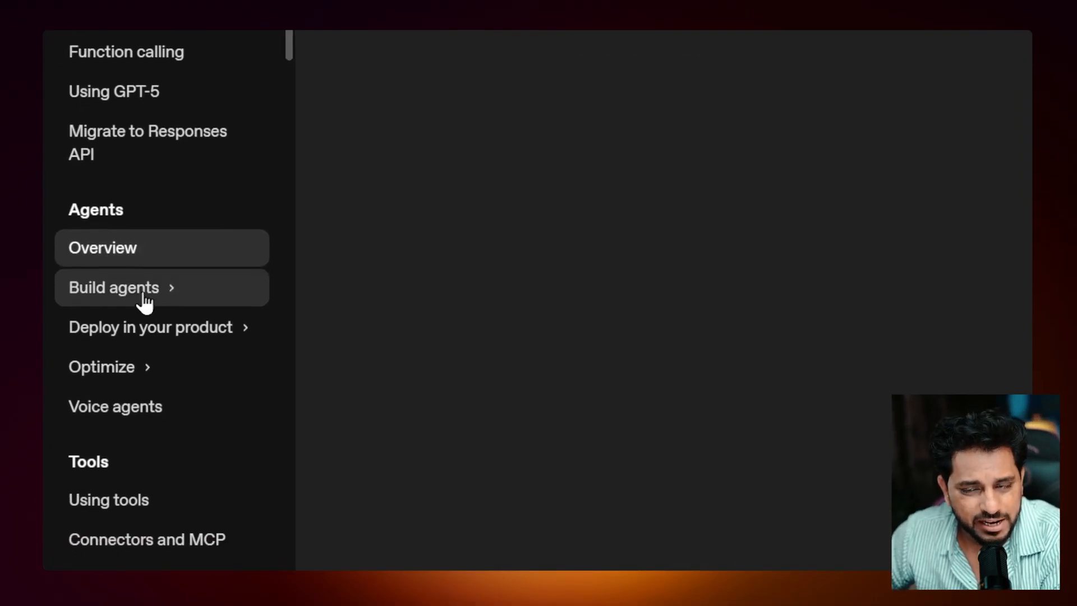
scroll(147, 304, up, 1)
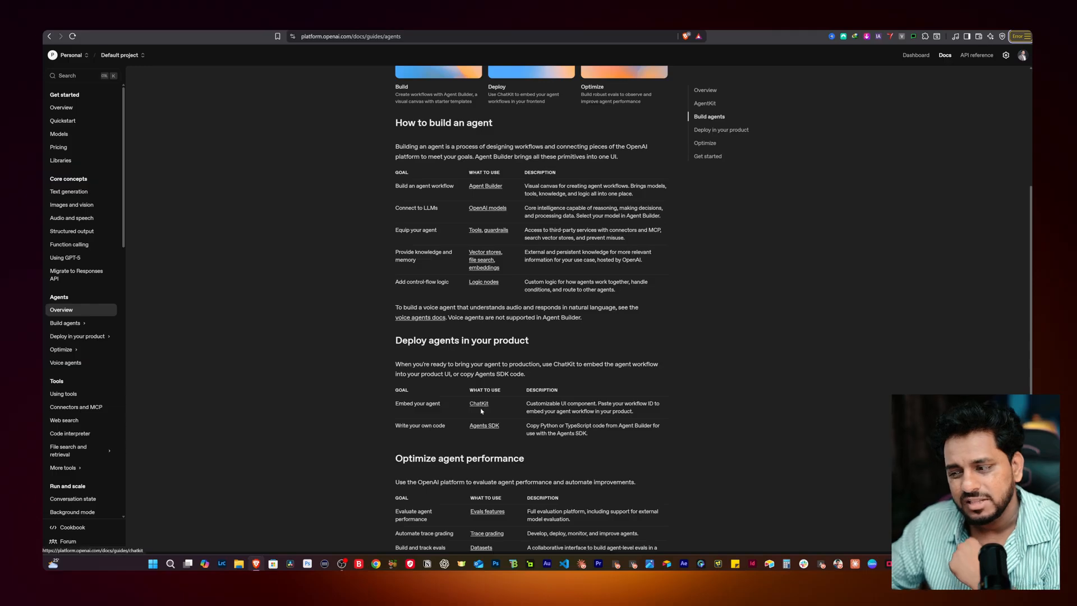
scroll(481, 404, down, 3)
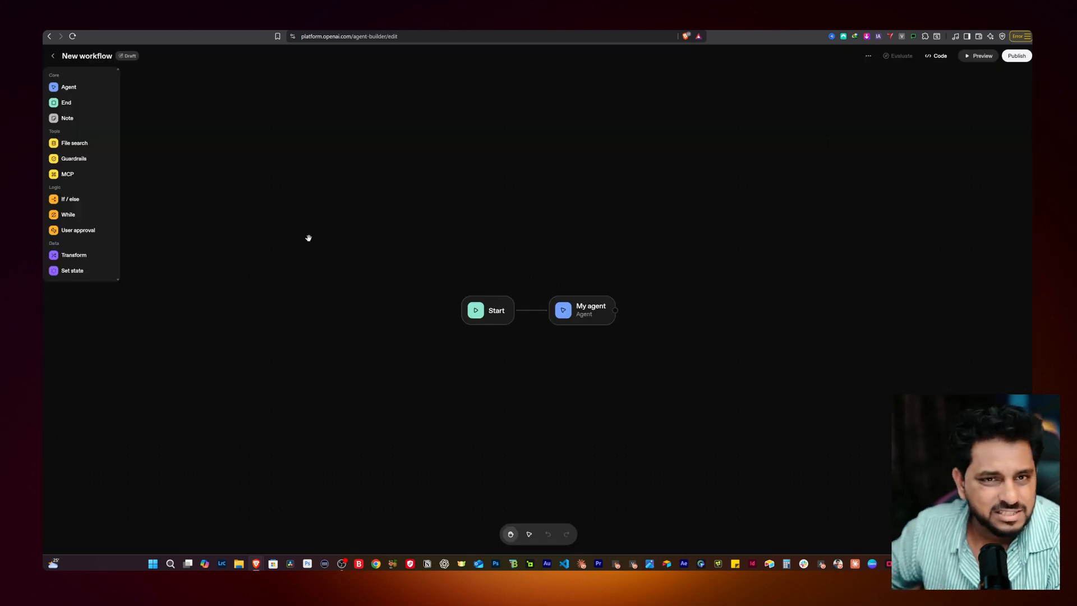
- Attach placeholder nodes to both the input and output of My agent, and rearrange the nodes on the canvas
mouse_move(501, 318)
mouse_down()
mouse_move(327, 262)
mouse_move(608, 276)
mouse_move(291, 317)
mouse_move(388, 207)
mouse_move(428, 183)
mouse_move(433, 318)
mouse_move(498, 315)
mouse_move(486, 313)
mouse_up()
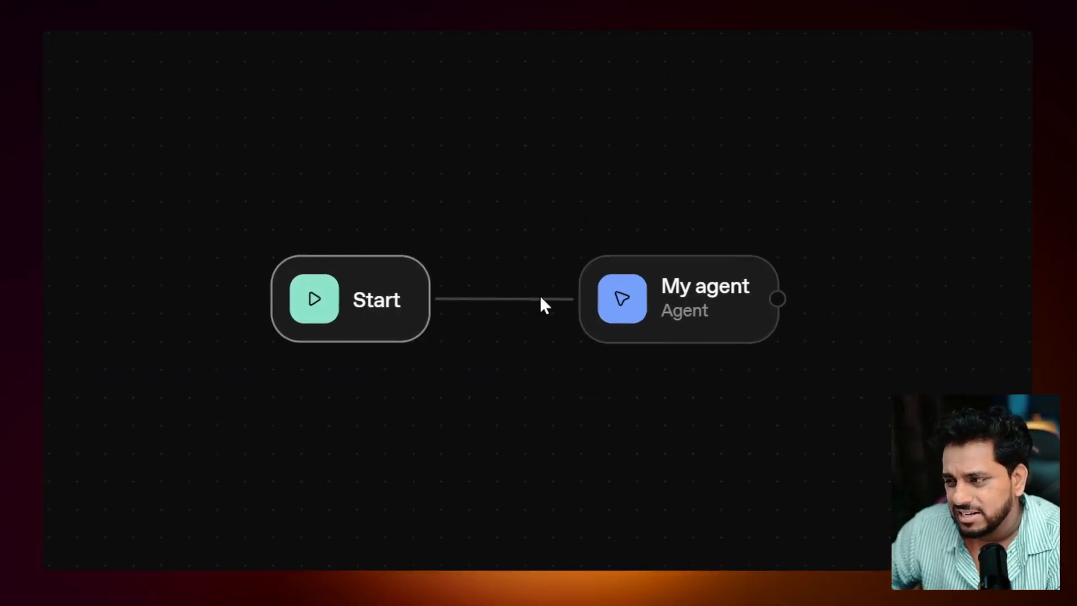
drag(405, 308, 368, 305)
drag(571, 298, 487, 371)
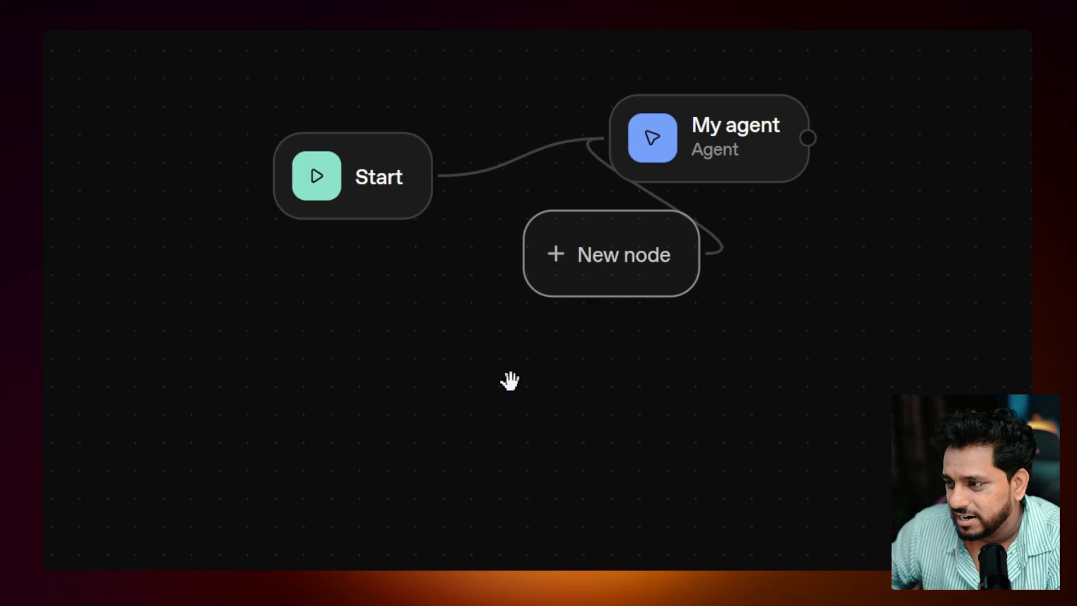
drag(649, 208, 456, 300)
drag(394, 256, 703, 196)
drag(834, 52, 411, 133)
drag(573, 293, 541, 306)
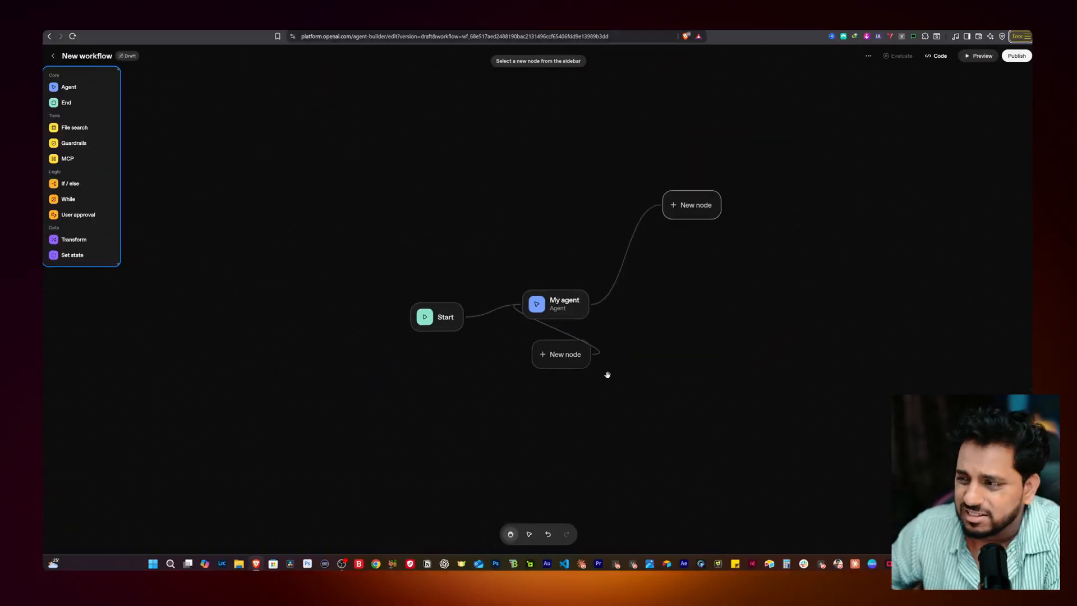
- Try to remove the placeholder node below My agent, or its connection, directly on the canvas
right_click(566, 357)
click(566, 335)
right_click(565, 334)
click(559, 334)
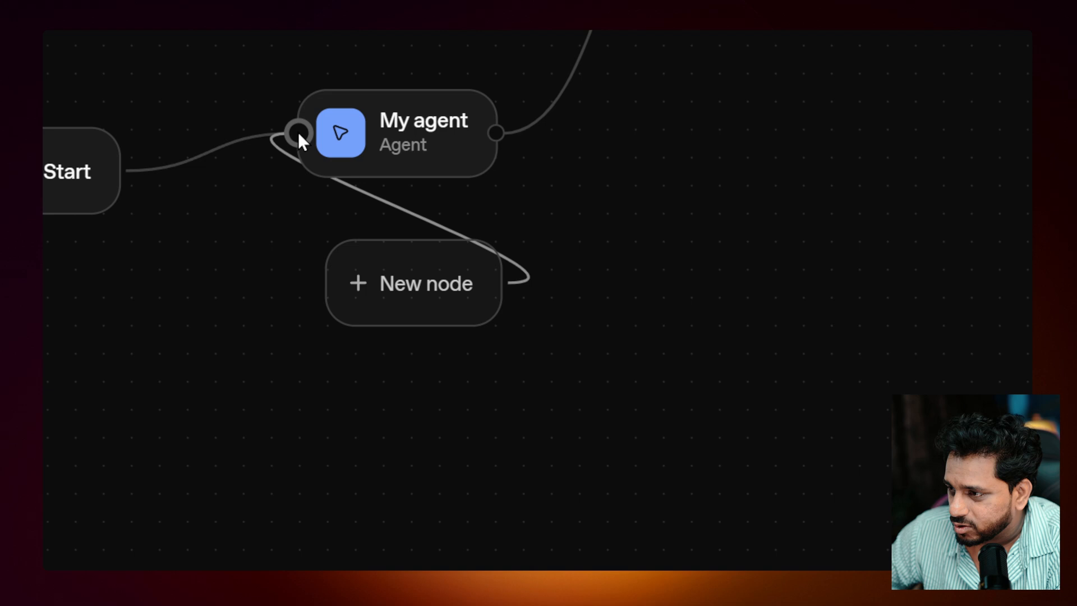
- Attach a second placeholder node to My agent's input, and spread out Start and the placeholder nodes
drag(299, 134, 523, 279)
drag(669, 411, 537, 295)
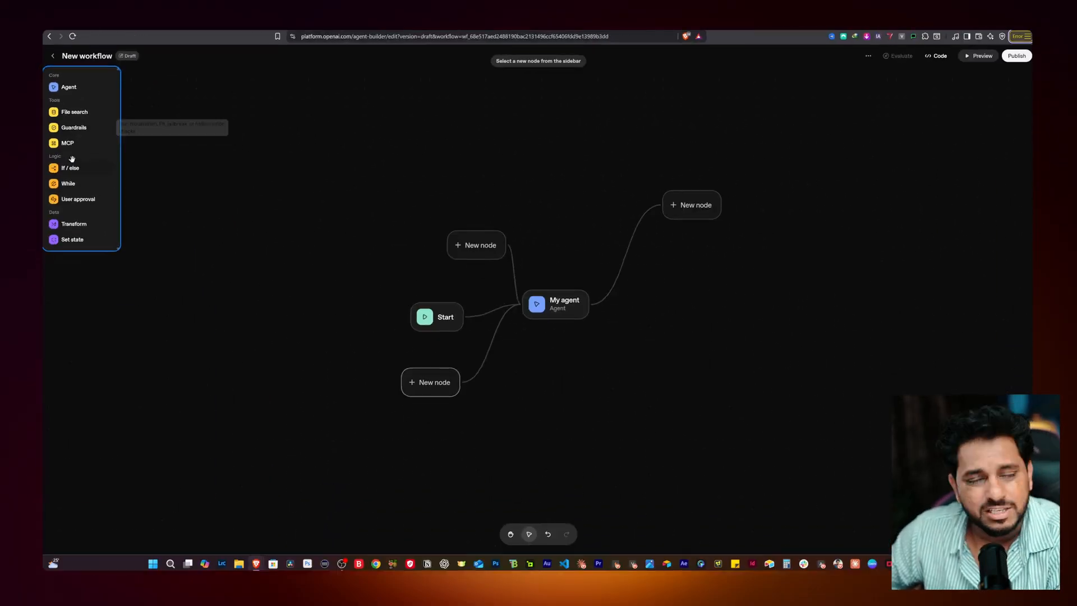
drag(430, 326, 402, 317)
click(453, 242)
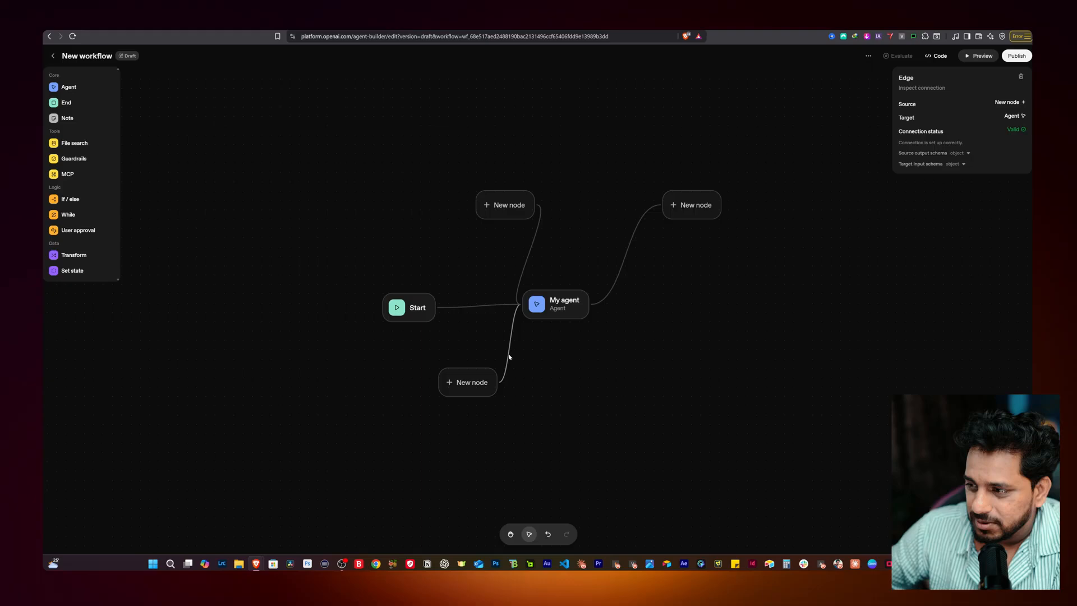
- Delete the two connections from the placeholder nodes into My agent's input
click(1021, 77)
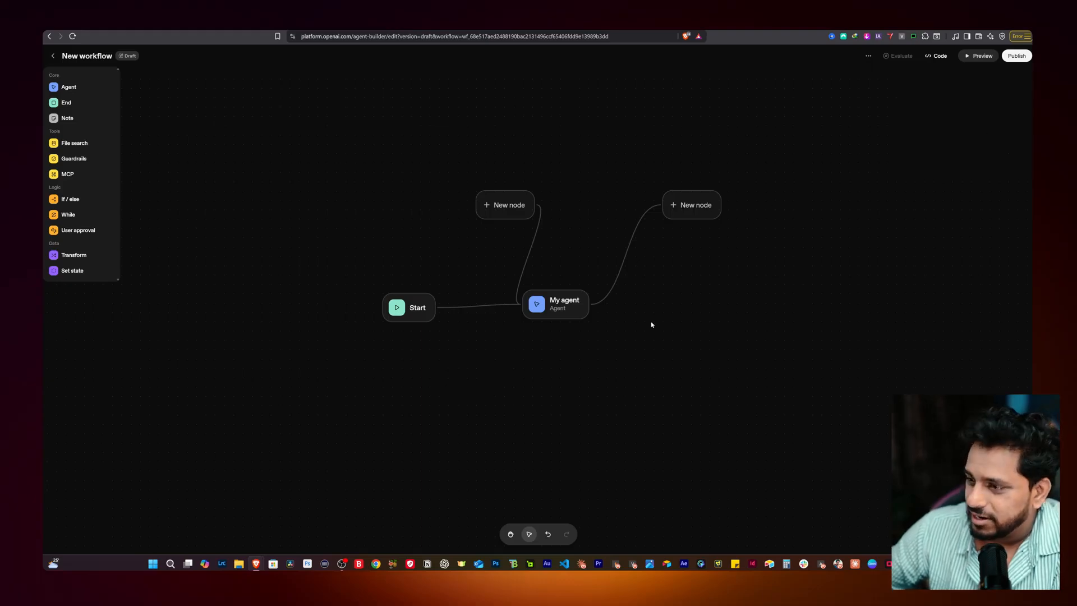
click(536, 244)
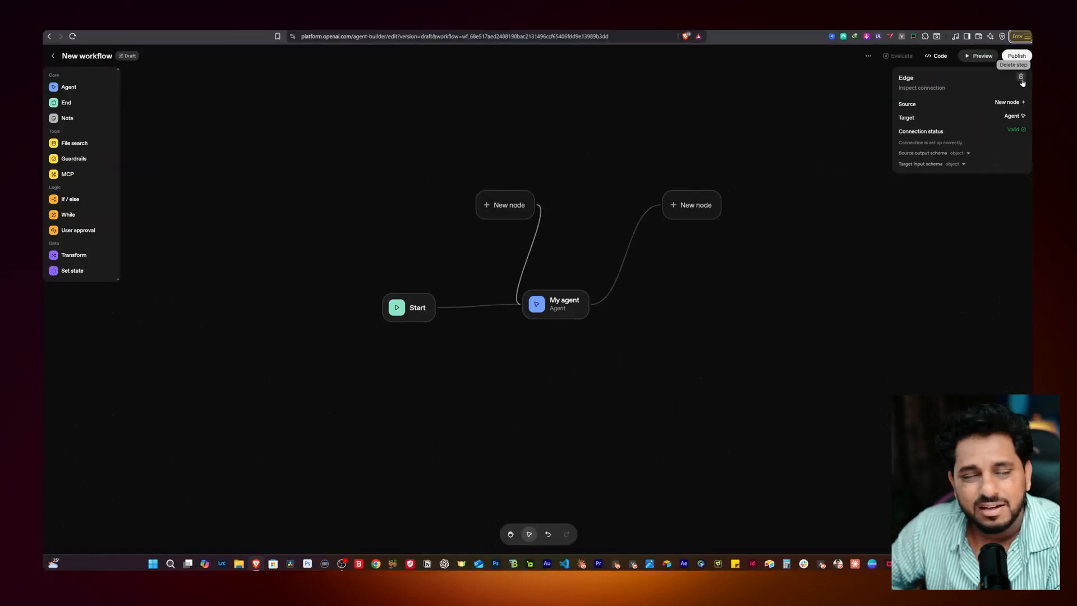
click(1021, 78)
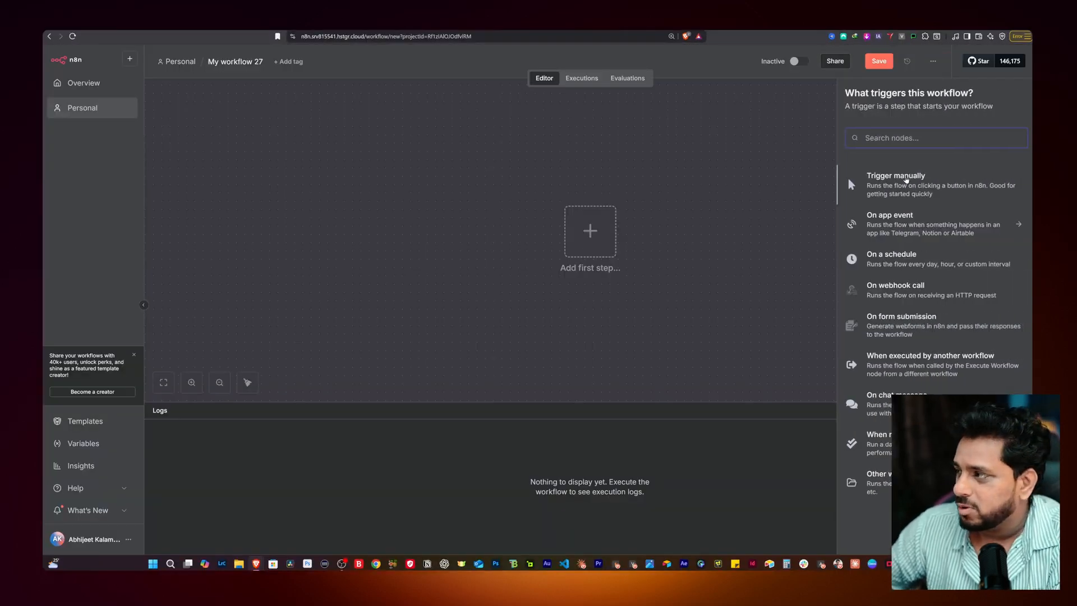
- Switch to n8n, link a manual trigger to an Edit Fields (Set) node, and delete the connection between them
click(849, 178)
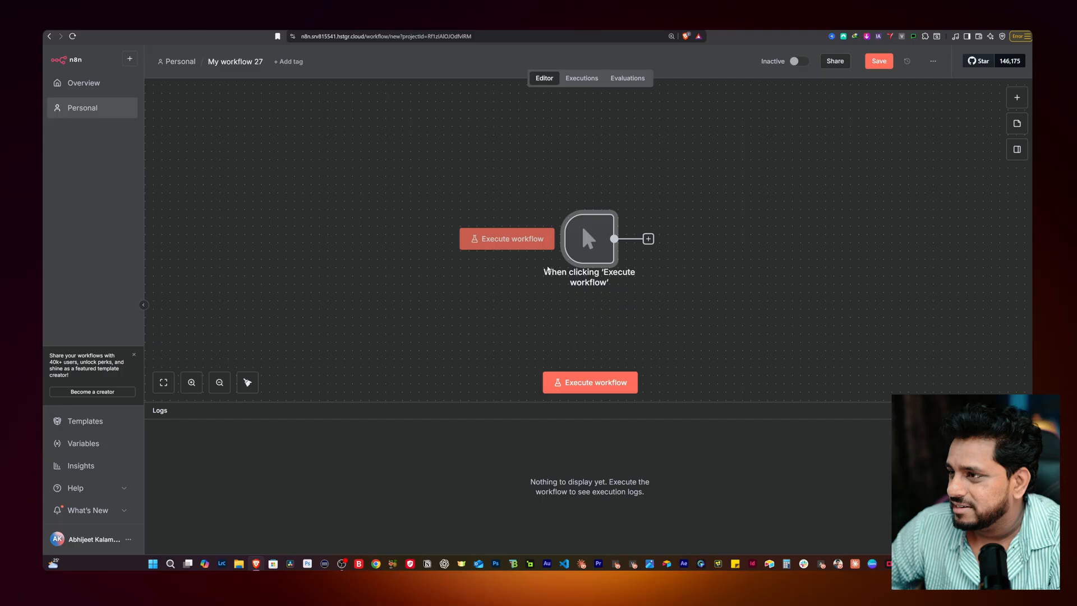
click(516, 230)
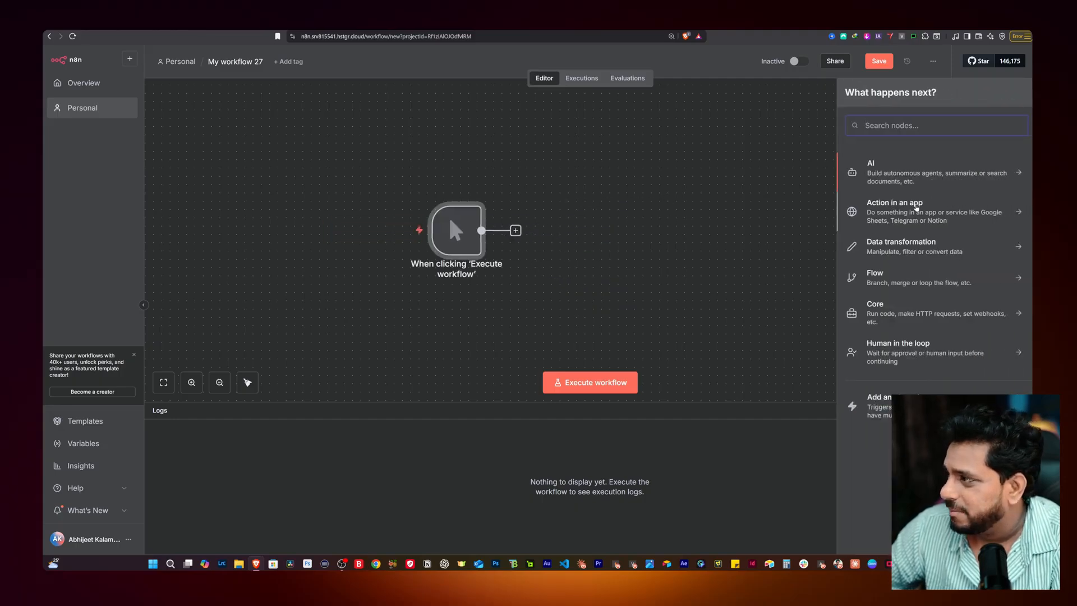
click(888, 253)
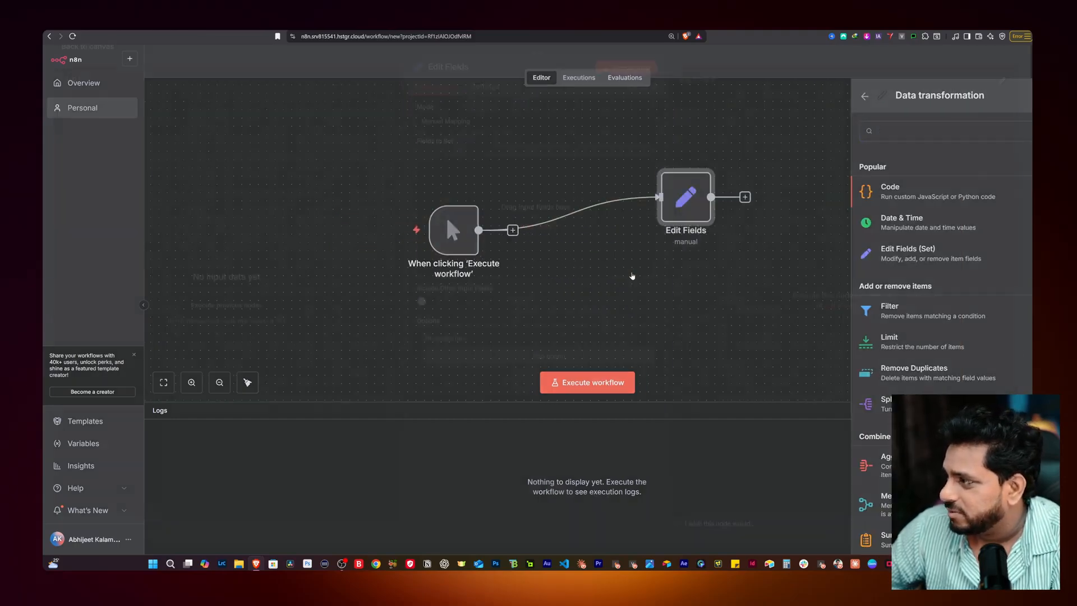
click(892, 257)
click(276, 67)
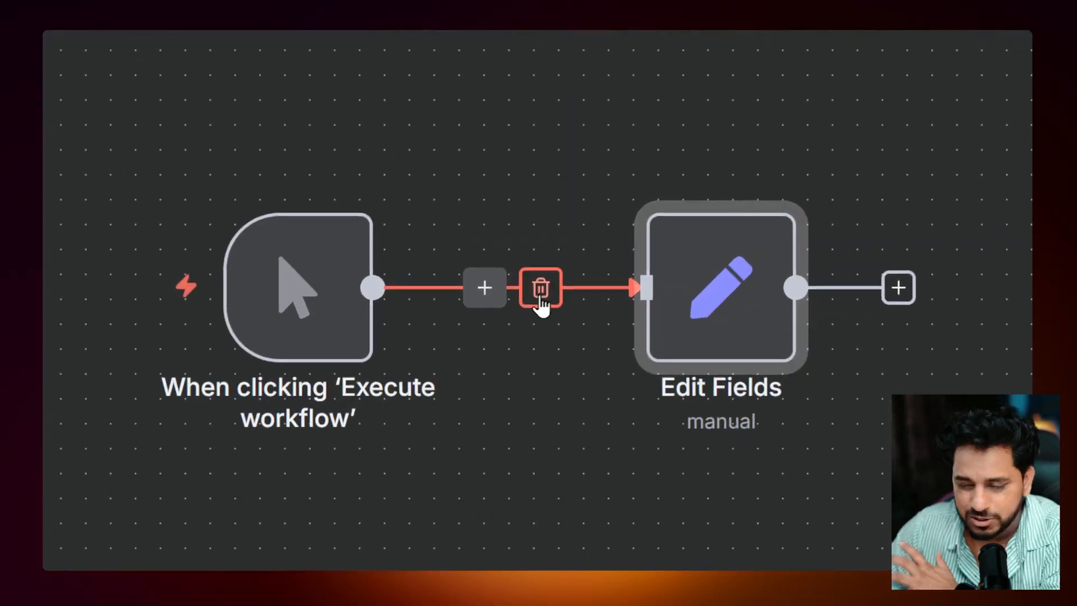
click(540, 289)
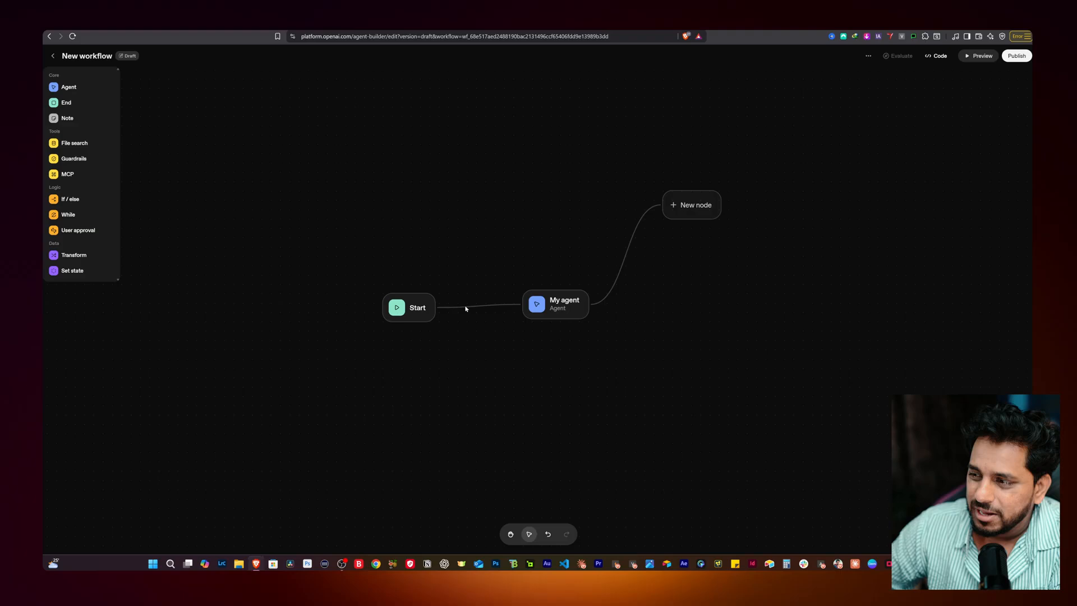
- Switch back to Agent Builder and delete the connection between Start and My agent
click(474, 306)
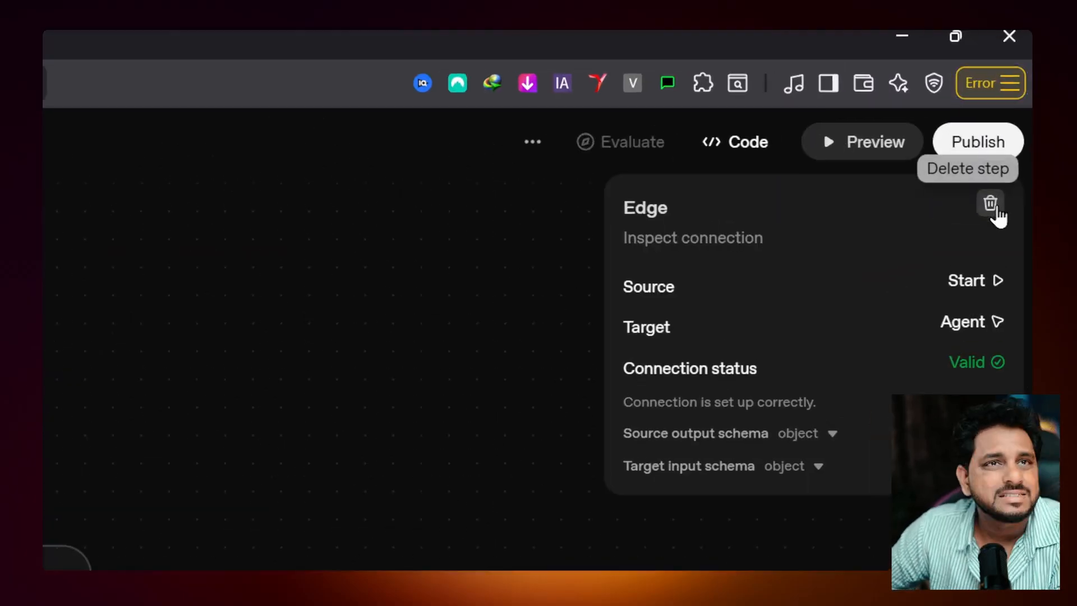
click(1021, 76)
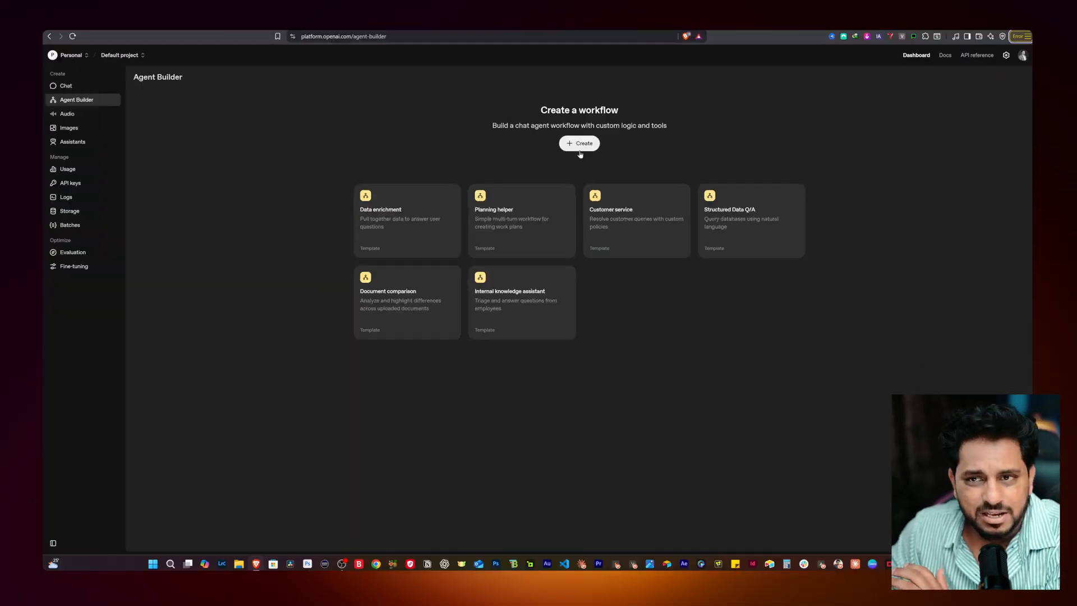
- Open the Internal knowledge assistant template from the Agent Builder overview
click(524, 287)
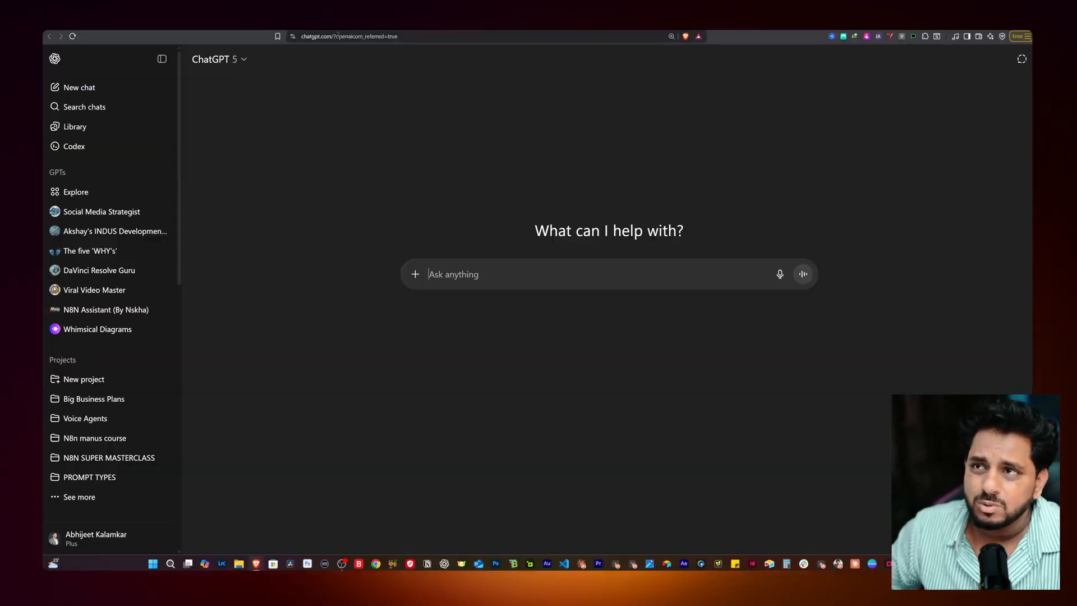
- Go to n8n from the browser's address field and start adding the first step of an empty workflow
click(339, 36)
text(n8)
click(364, 52)
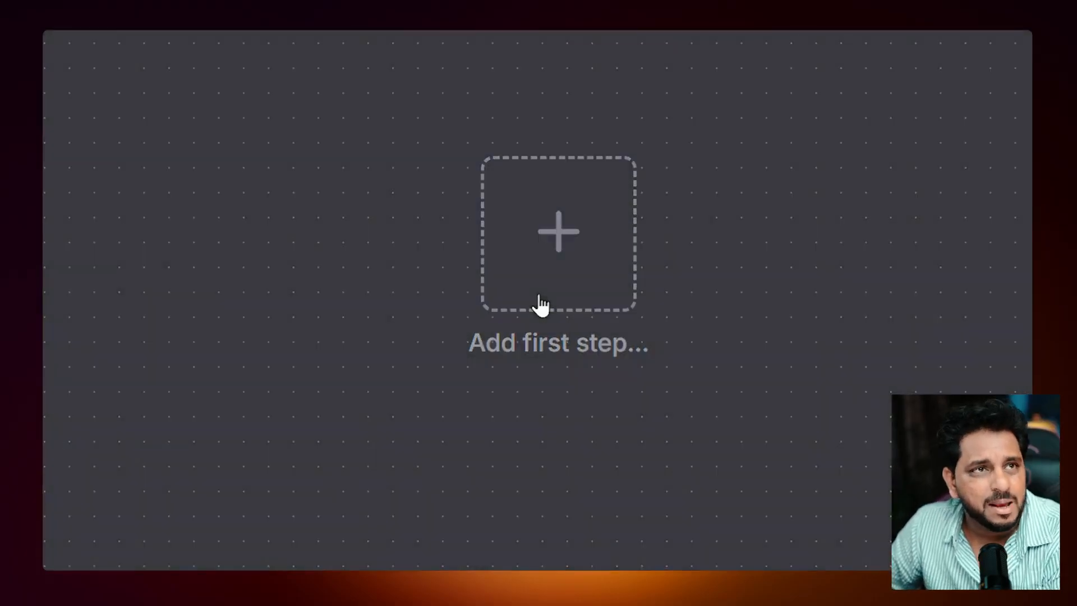
click(541, 306)
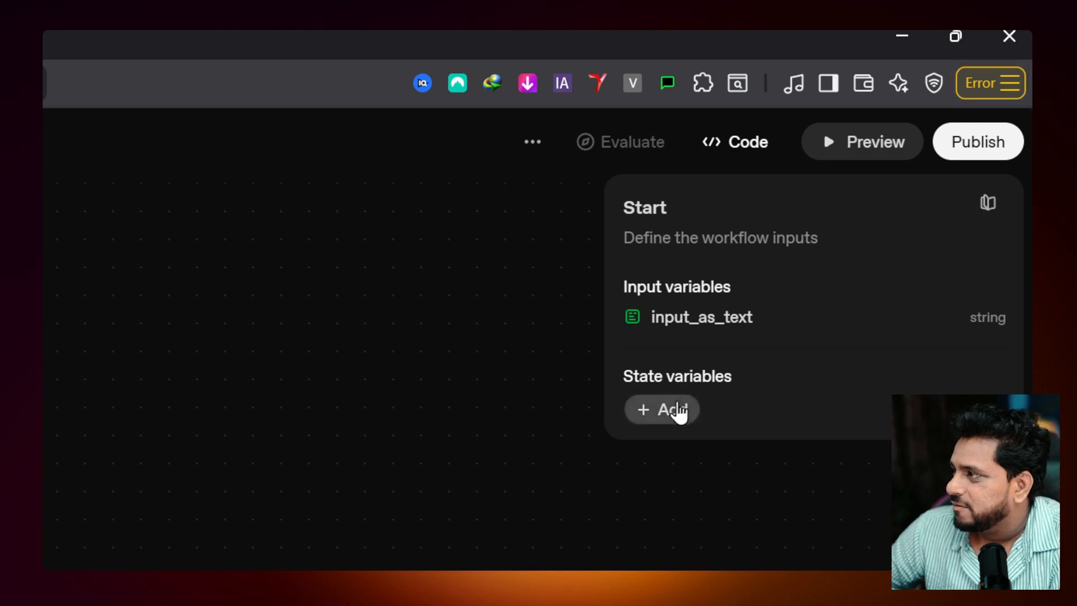
- In Agent Builder, examine the Start node's state variable form for each of its data types, and close it without saving
click(675, 410)
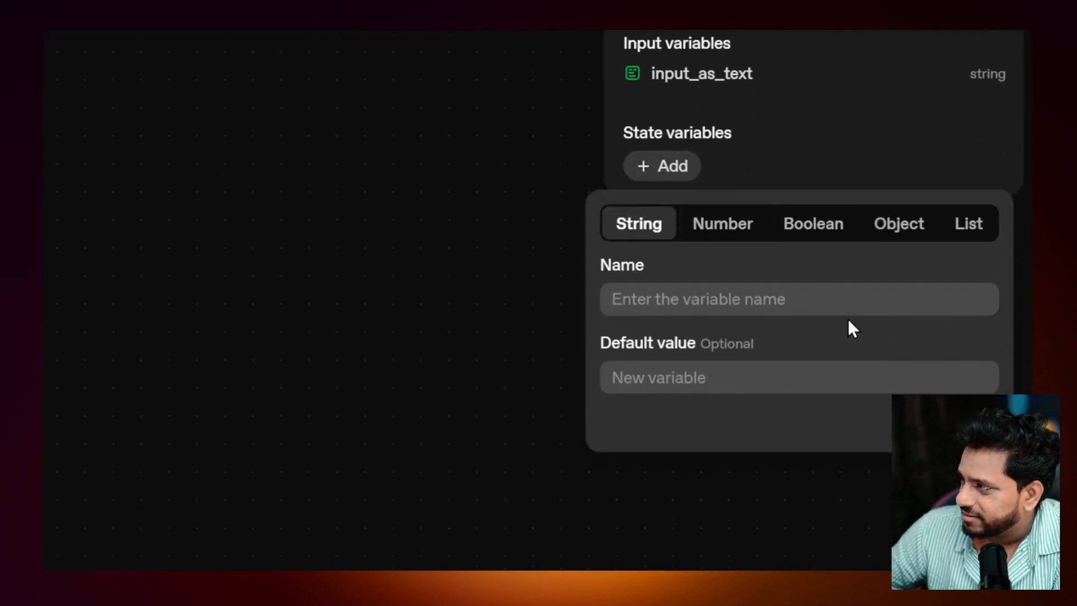
click(729, 224)
click(825, 225)
click(912, 225)
click(952, 300)
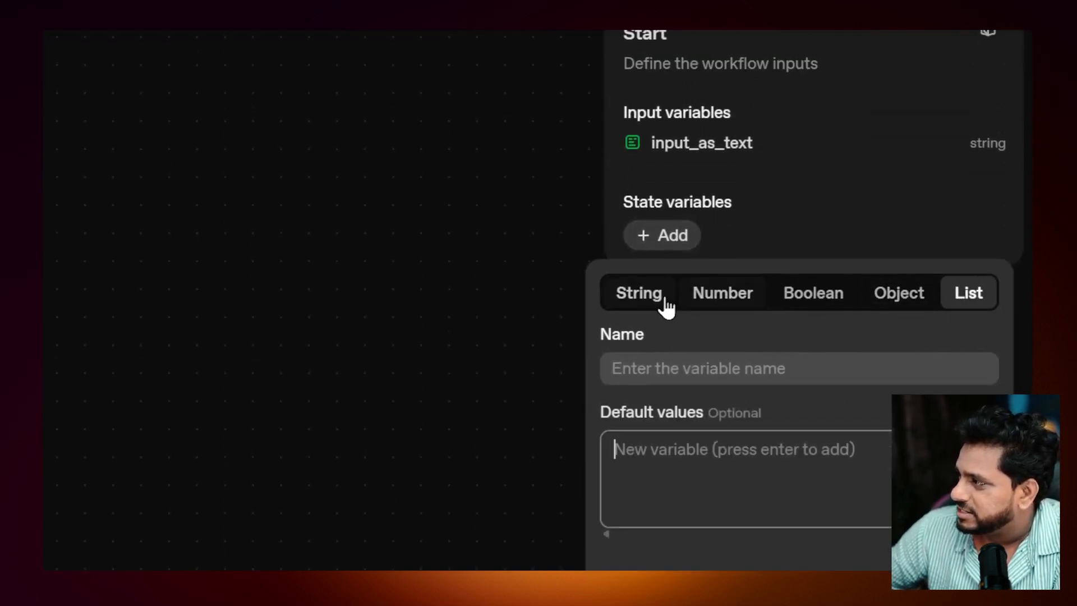
click(656, 300)
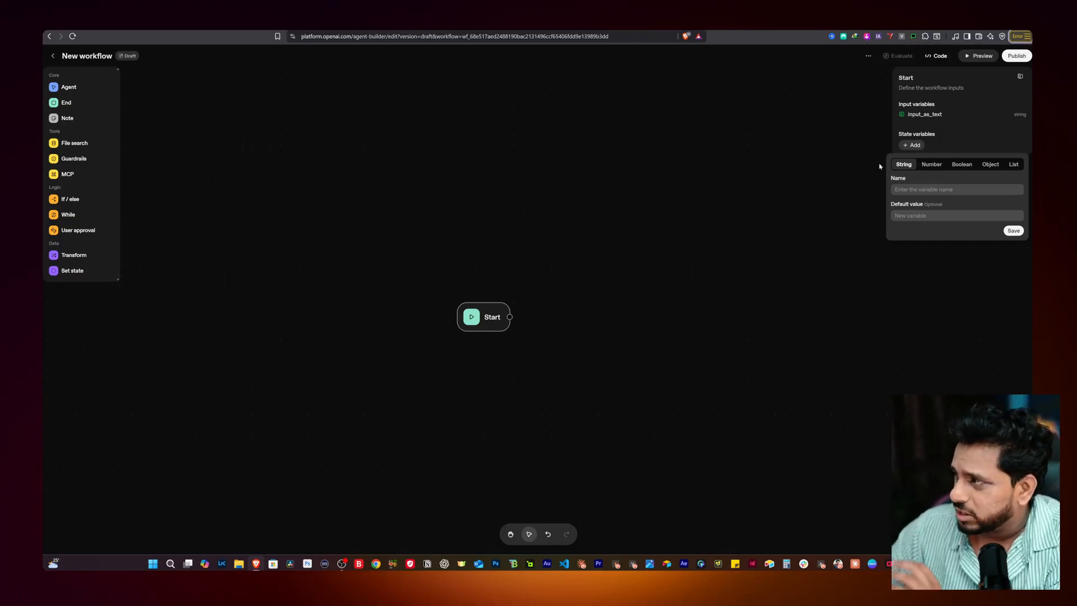
click(847, 167)
- Attach a placeholder node to Start's output above and beyond it, and place an unconnected If / else node below the placeholder
drag(481, 306, 581, 288)
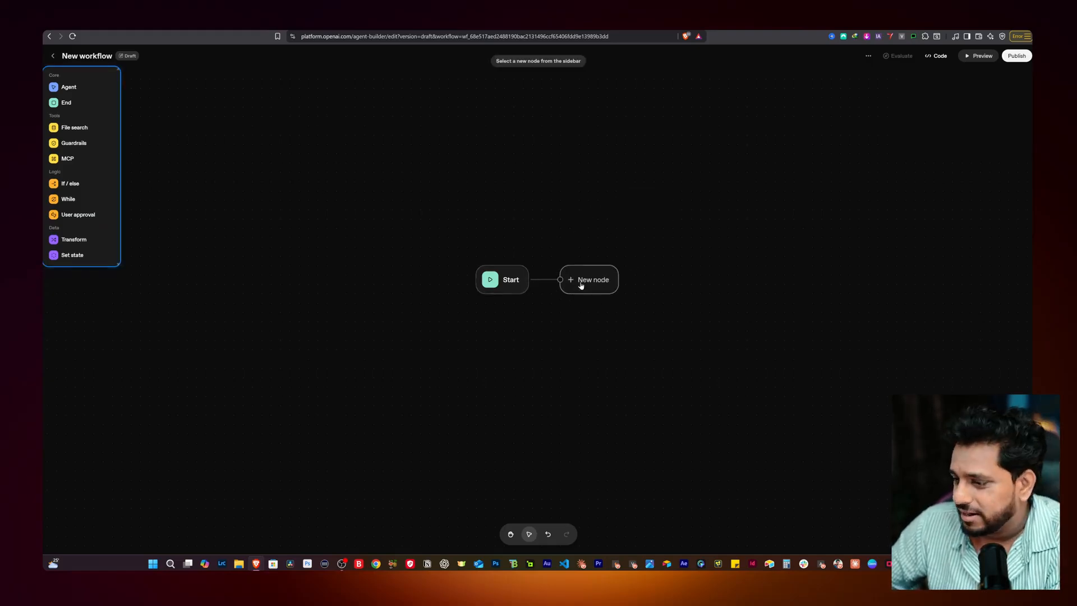
drag(590, 280, 589, 252)
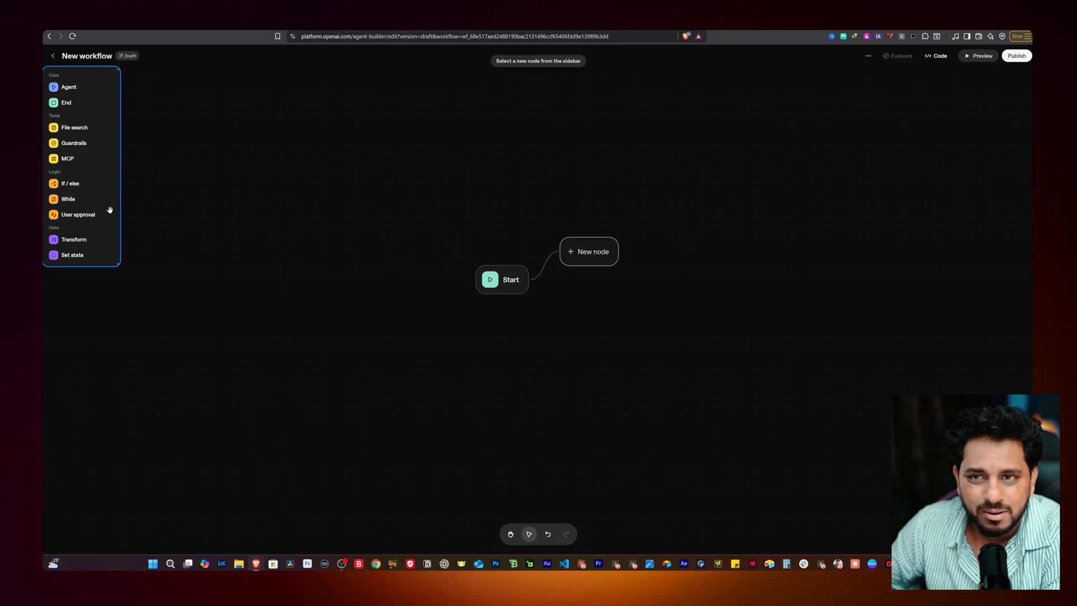
drag(72, 186, 620, 302)
drag(587, 245, 637, 228)
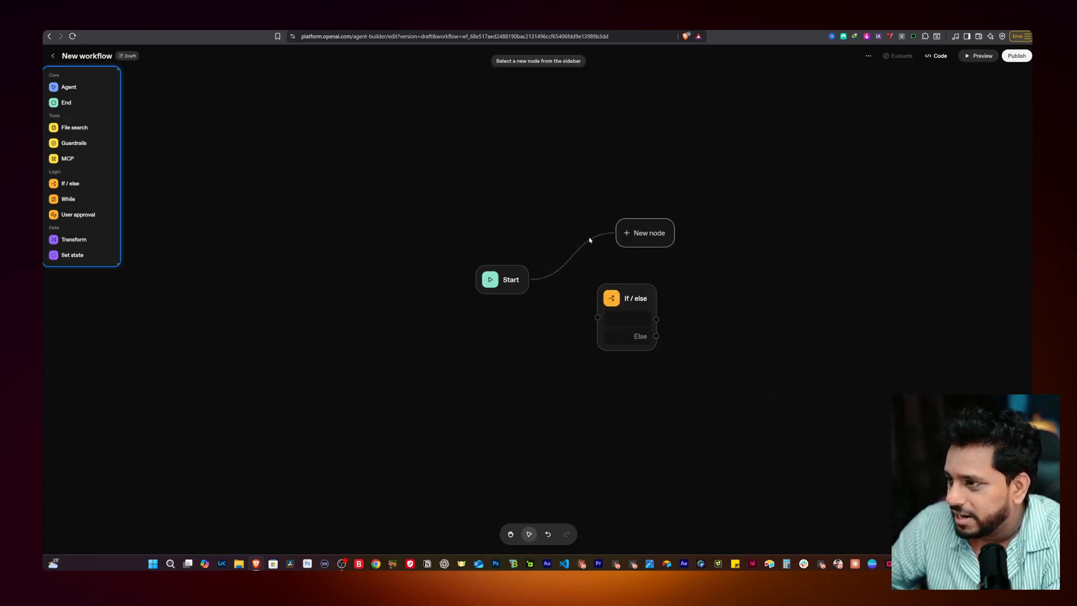
- Delete the connection from Start to the placeholder node, connect Start to the If / else node instead, and align the two nodes in a row
click(580, 251)
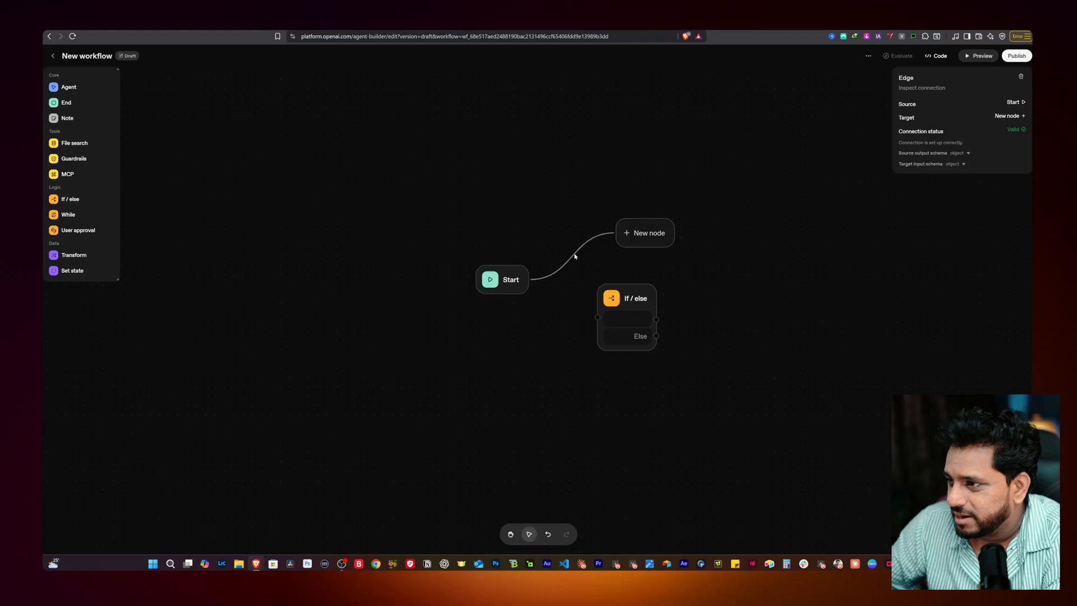
click(1021, 76)
drag(635, 296, 626, 259)
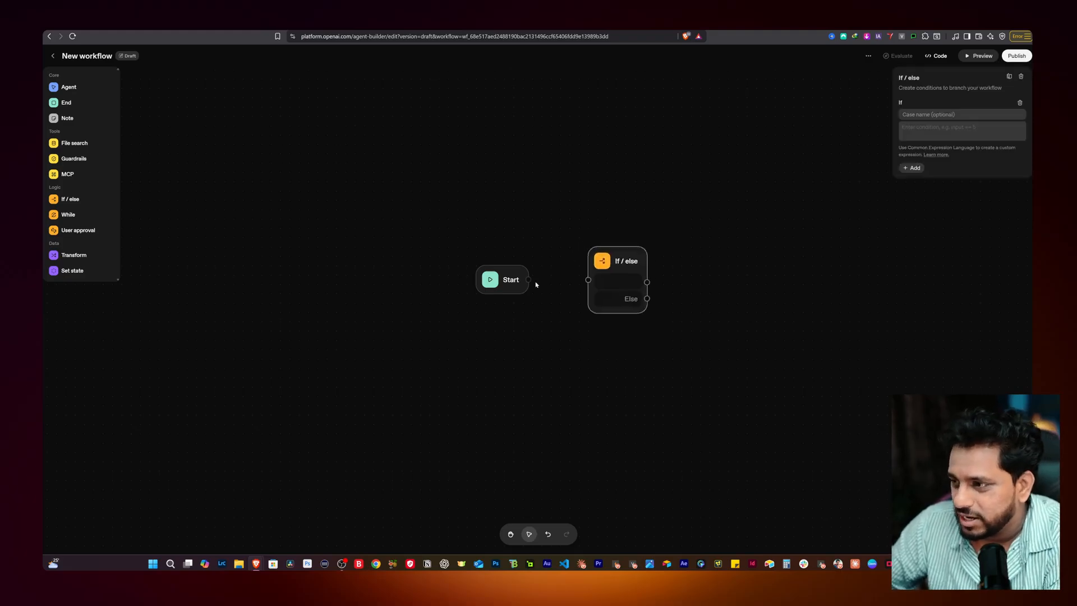
drag(530, 280, 579, 281)
drag(489, 284, 443, 283)
mouse_move(611, 288)
mouse_down()
mouse_move(523, 265)
mouse_move(600, 299)
mouse_move(596, 289)
mouse_up()
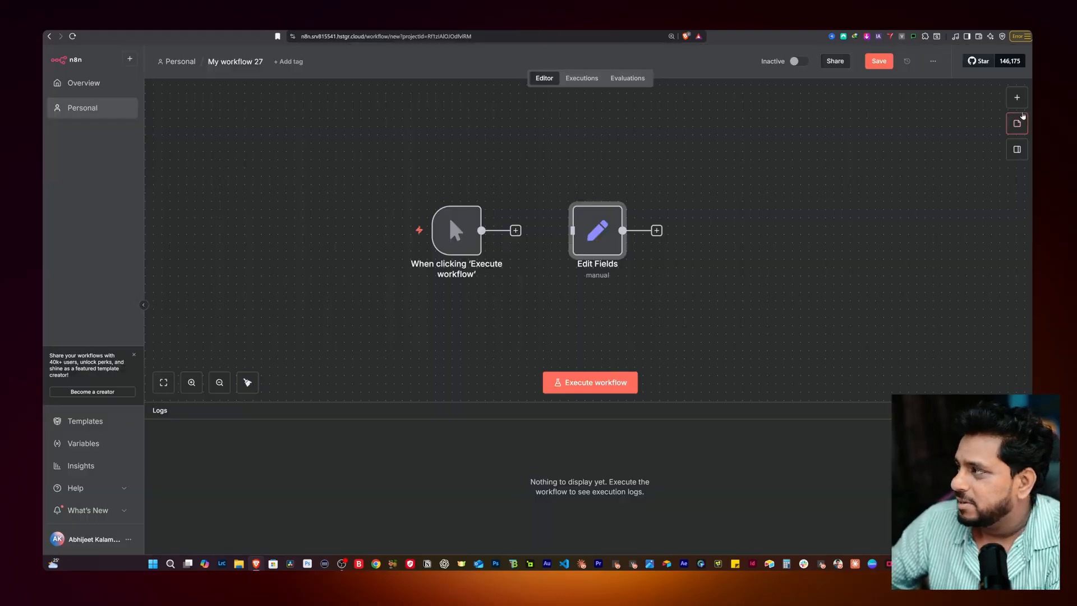
- Switch to the n8n workflow and search its nodes for "if"
click(1017, 124)
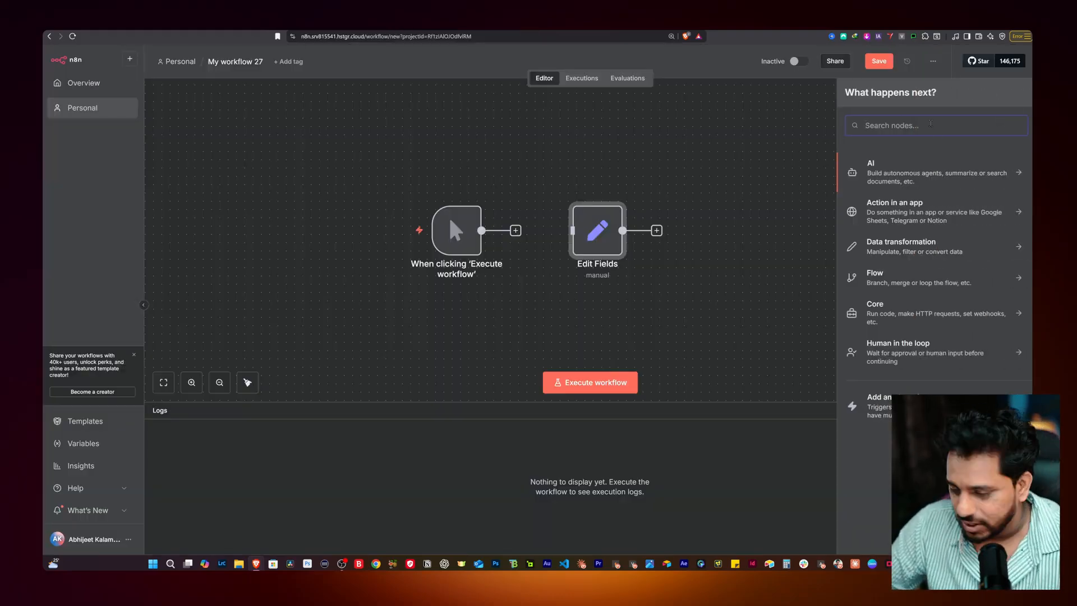
text(if)
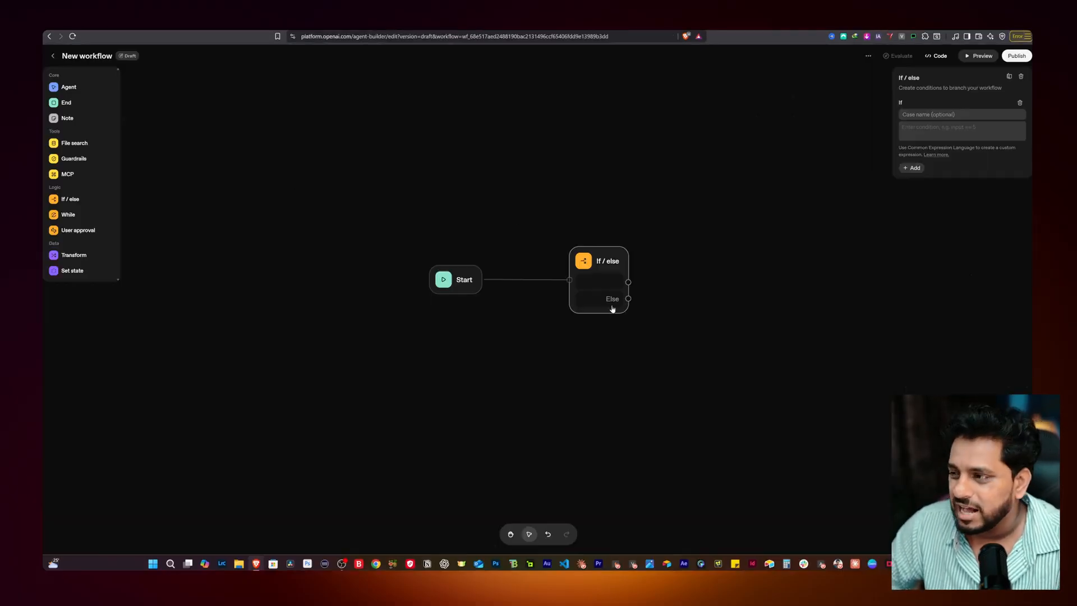
- In Agent Builder, attach a placeholder node to each If / else output, spreading the two branches above and below beyond it
drag(602, 277, 656, 263)
drag(601, 299, 675, 336)
drag(680, 252, 716, 204)
drag(684, 346, 741, 337)
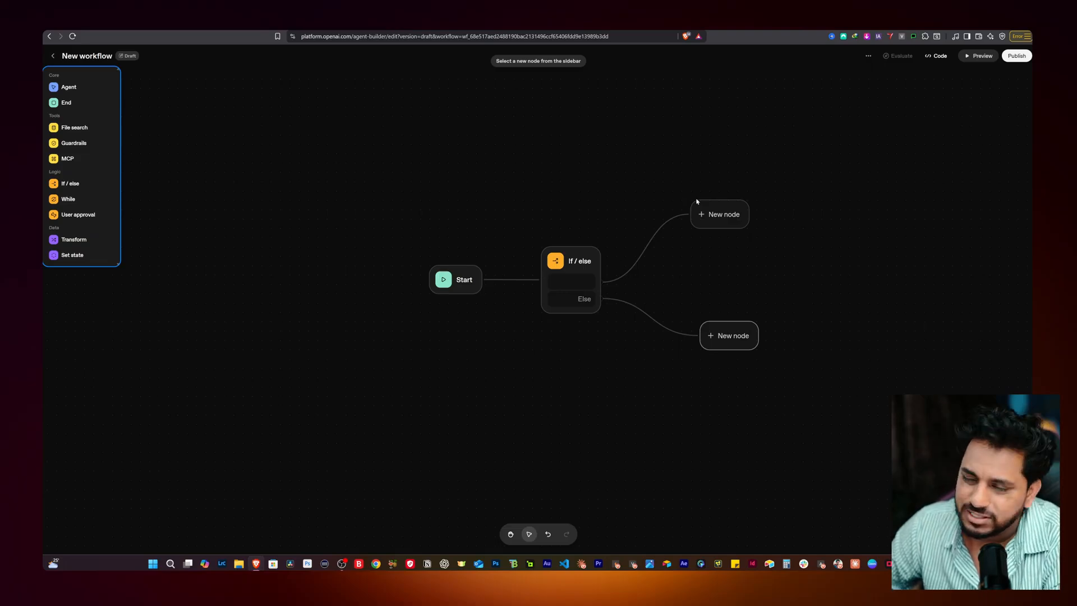
drag(817, 181, 538, 403)
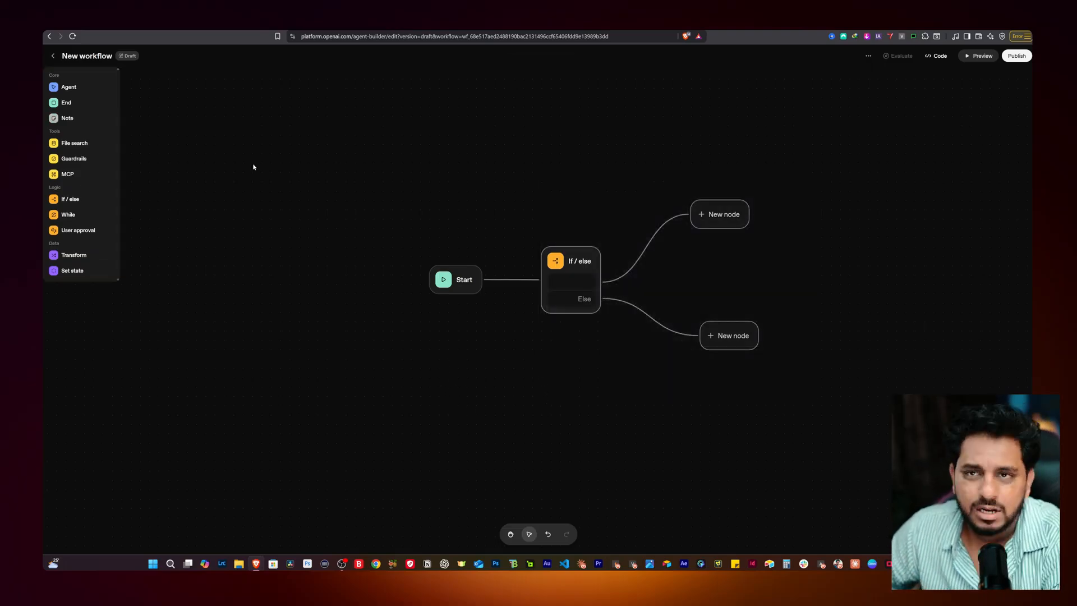
- Place an unconnected Agent node above the Start node and open its settings
scroll(239, 118, up, 3)
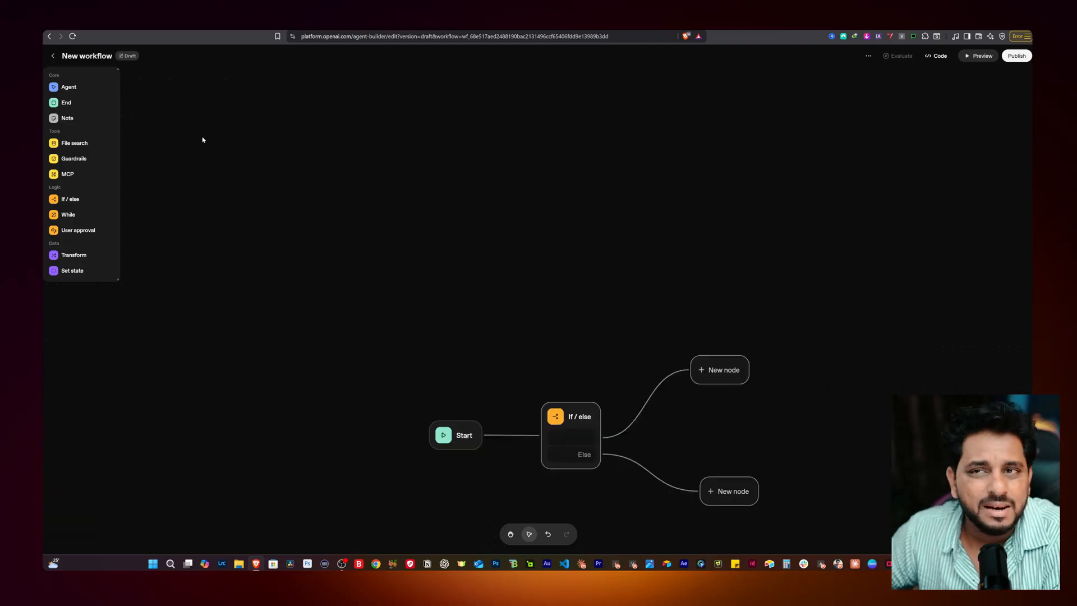
scroll(392, 294, down, 2)
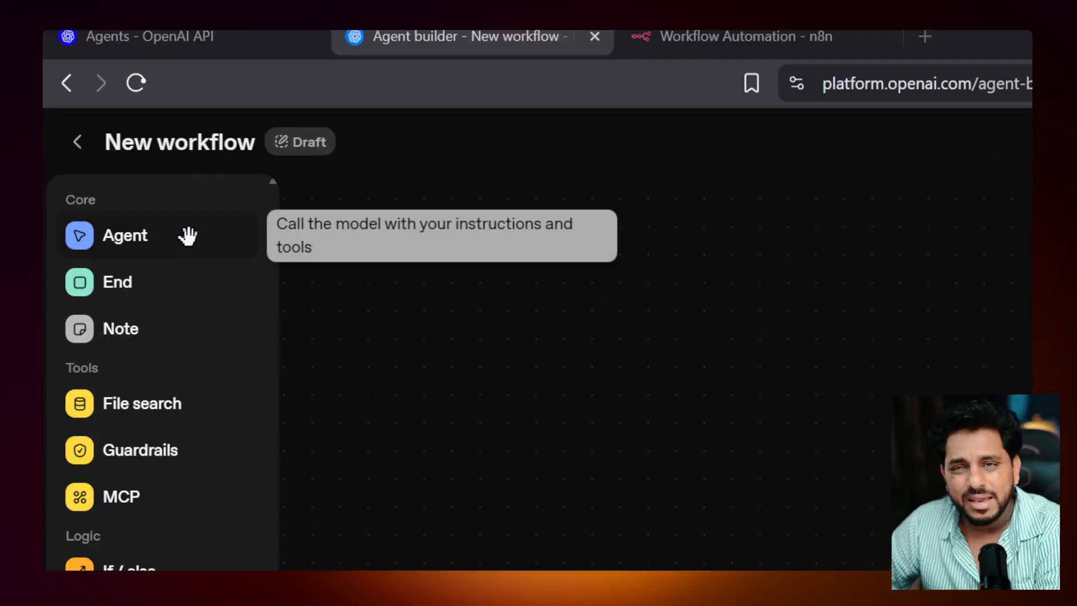
drag(140, 247, 292, 331)
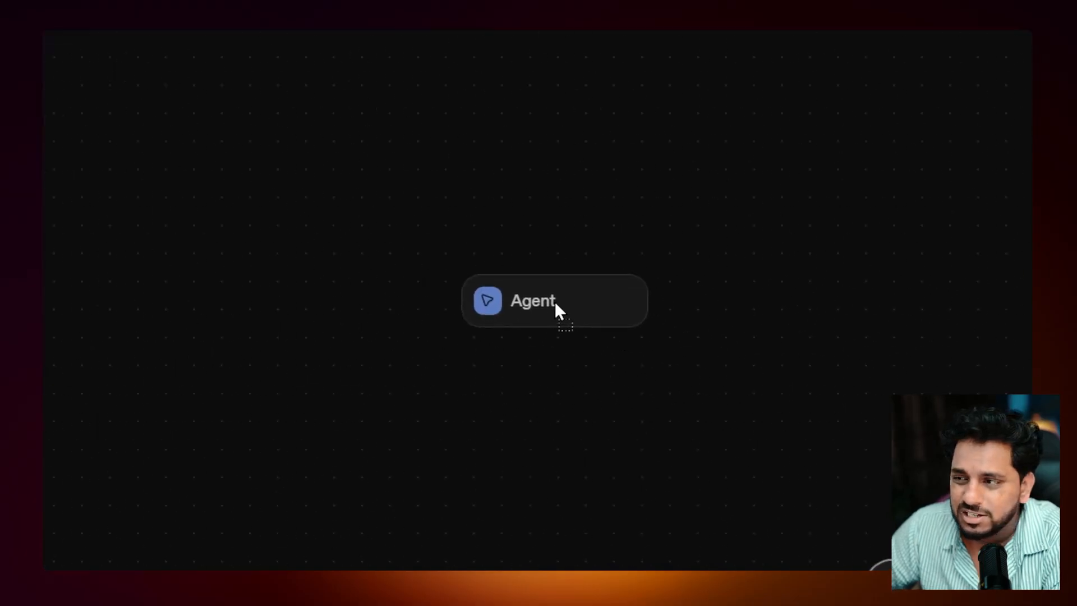
drag(563, 304, 563, 307)
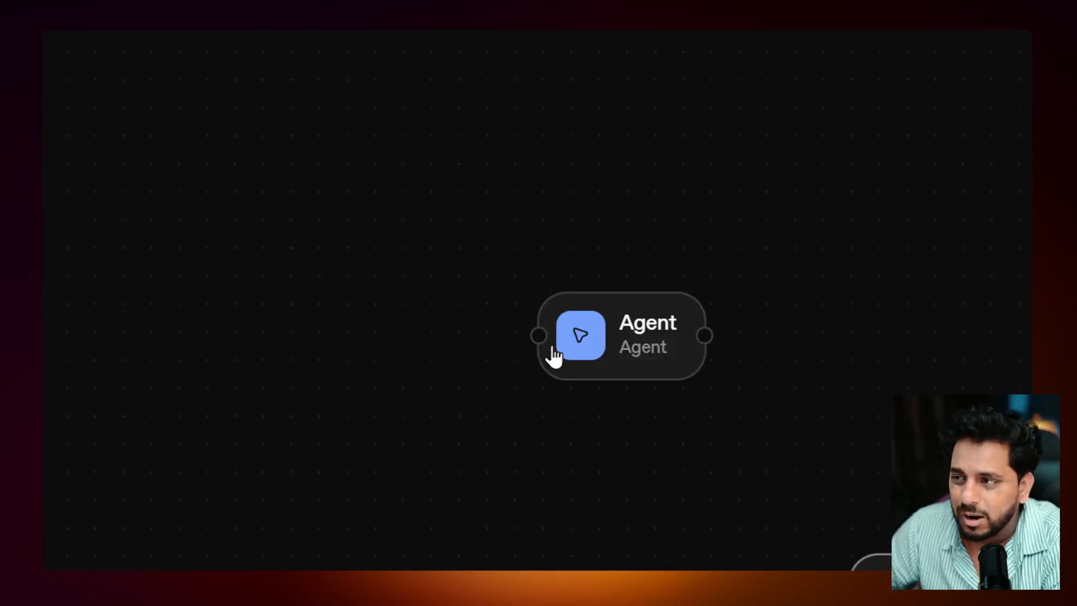
click(635, 320)
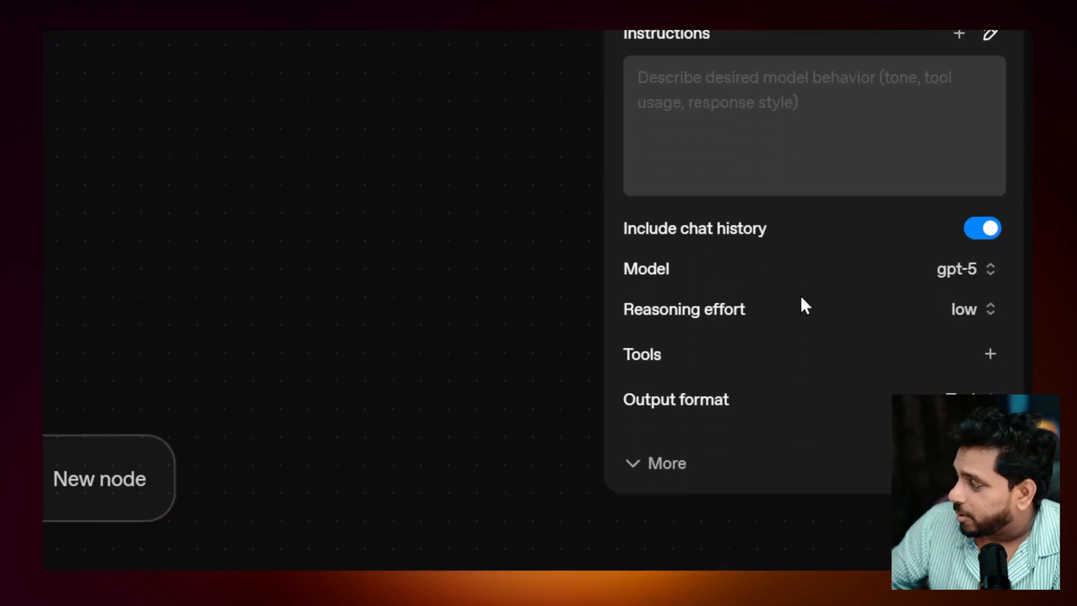
- Examine the Agent node's available models and reasoning effort levels, keeping gpt-5 and low
click(978, 270)
scroll(892, 545, down, 5)
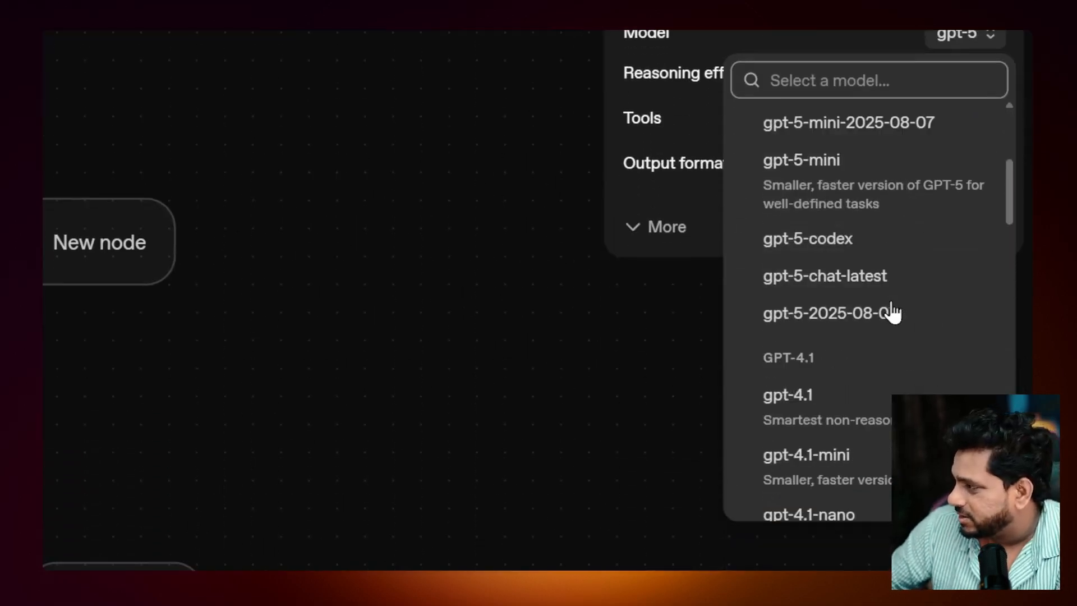
scroll(891, 312, down, 5)
scroll(890, 305, up, 10)
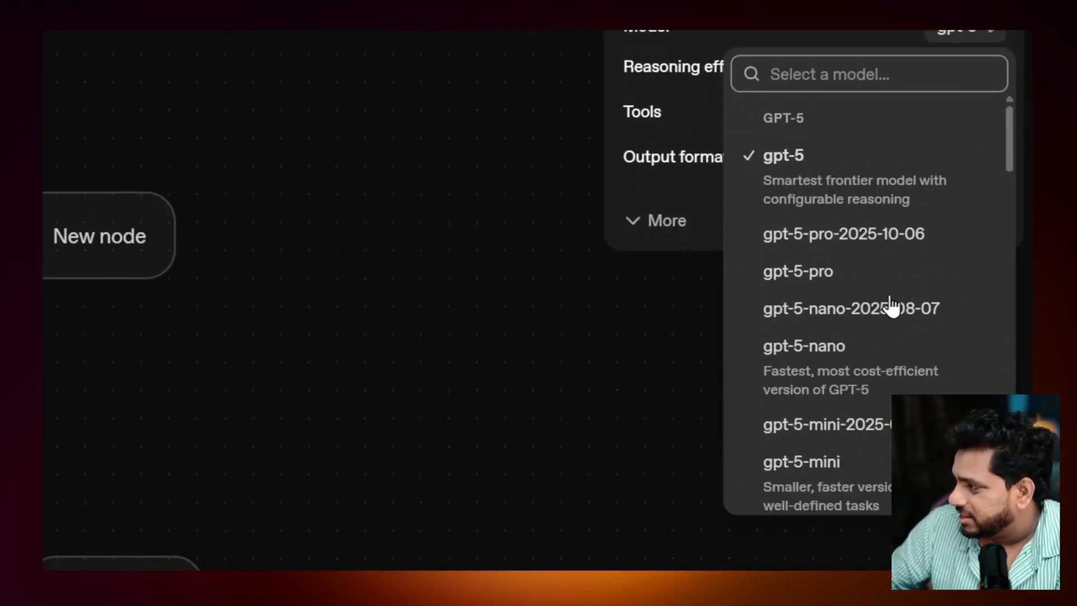
click(798, 296)
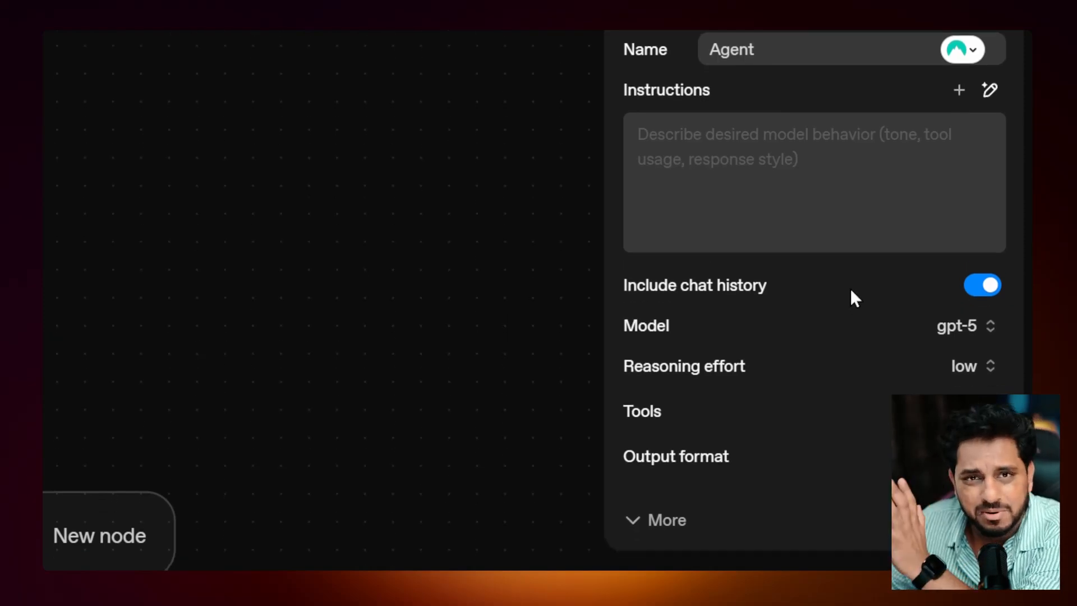
click(974, 367)
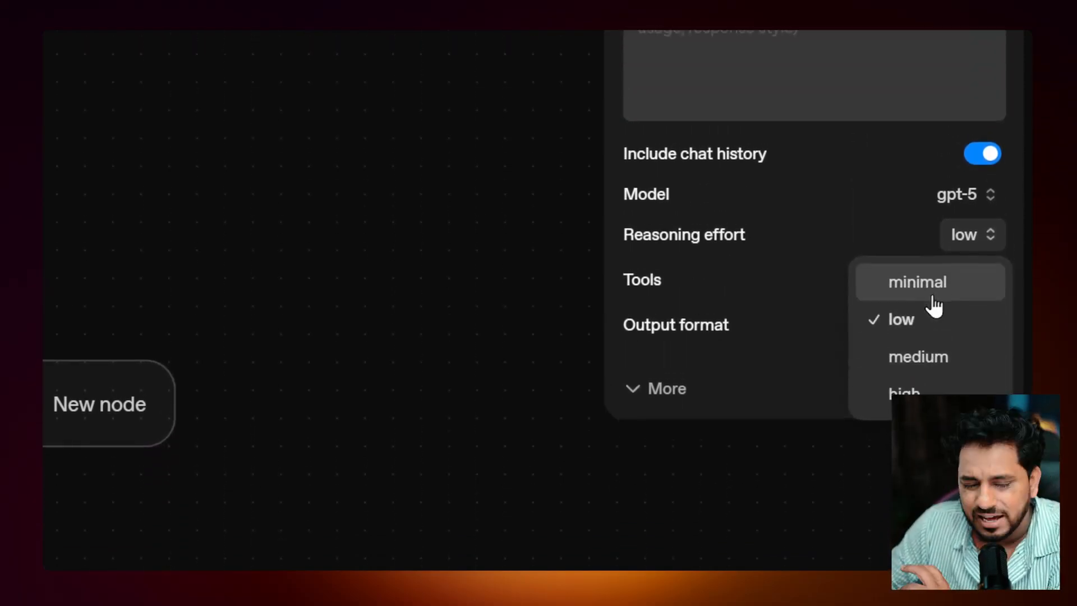
click(814, 303)
- Examine the Agent node's available tools, output formats and additional parameters such as Summary, without changing any of them
click(990, 312)
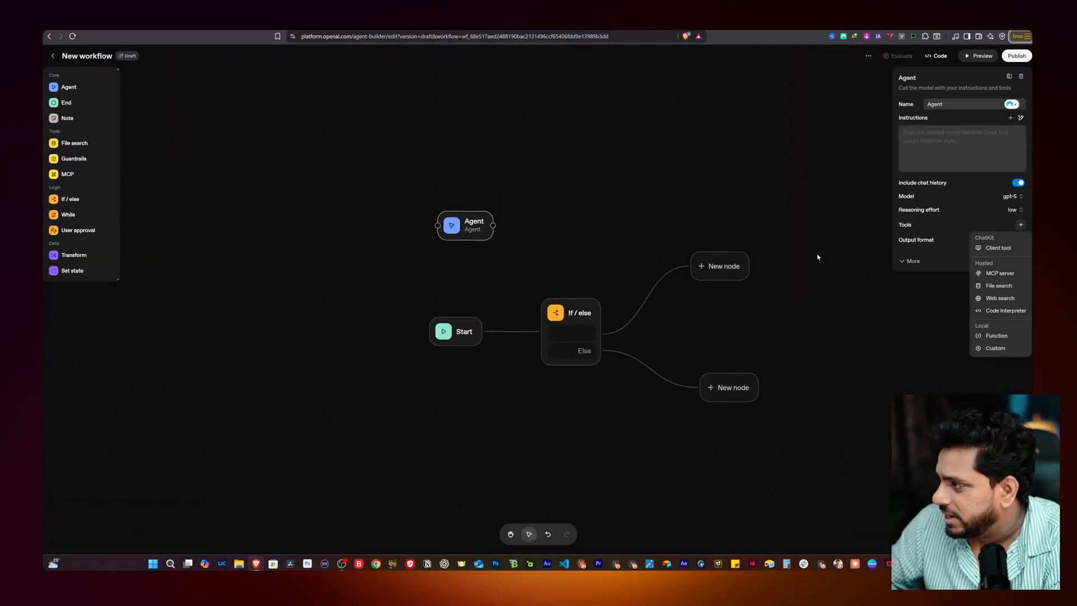
click(938, 226)
click(1020, 240)
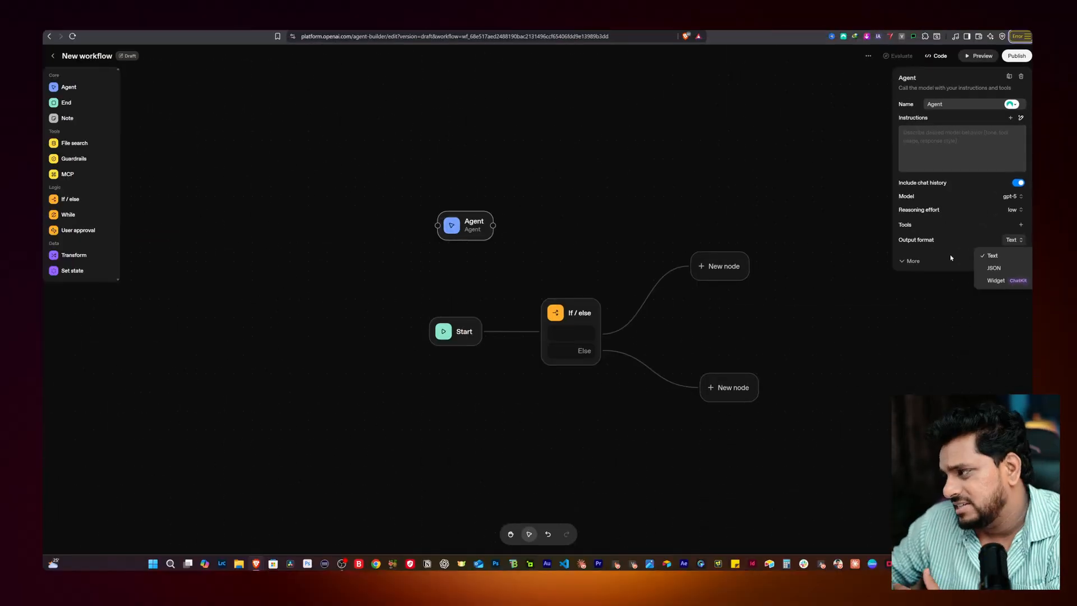
click(910, 261)
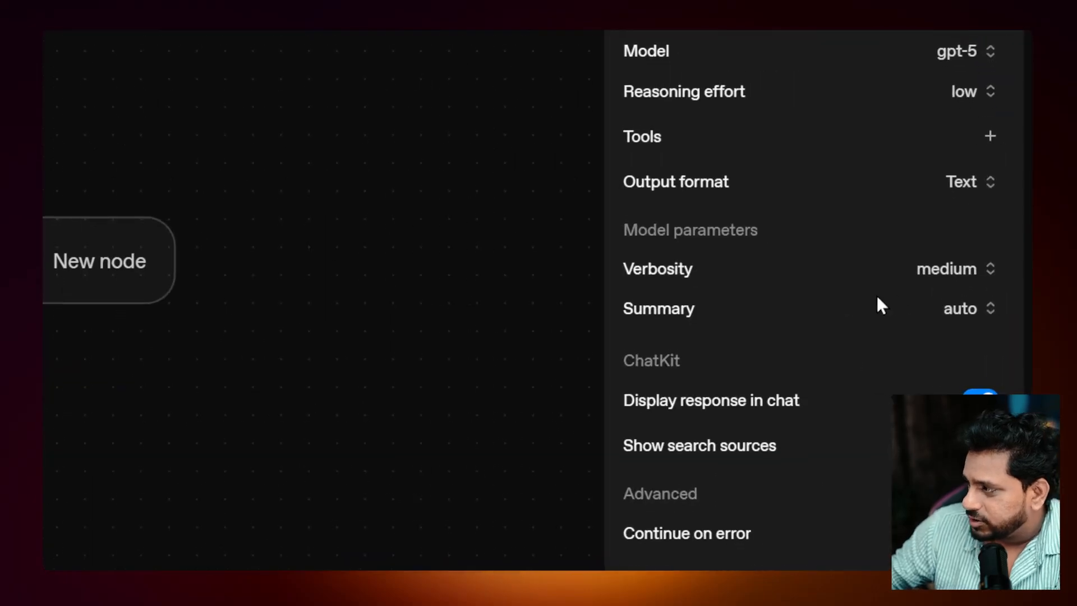
click(969, 302)
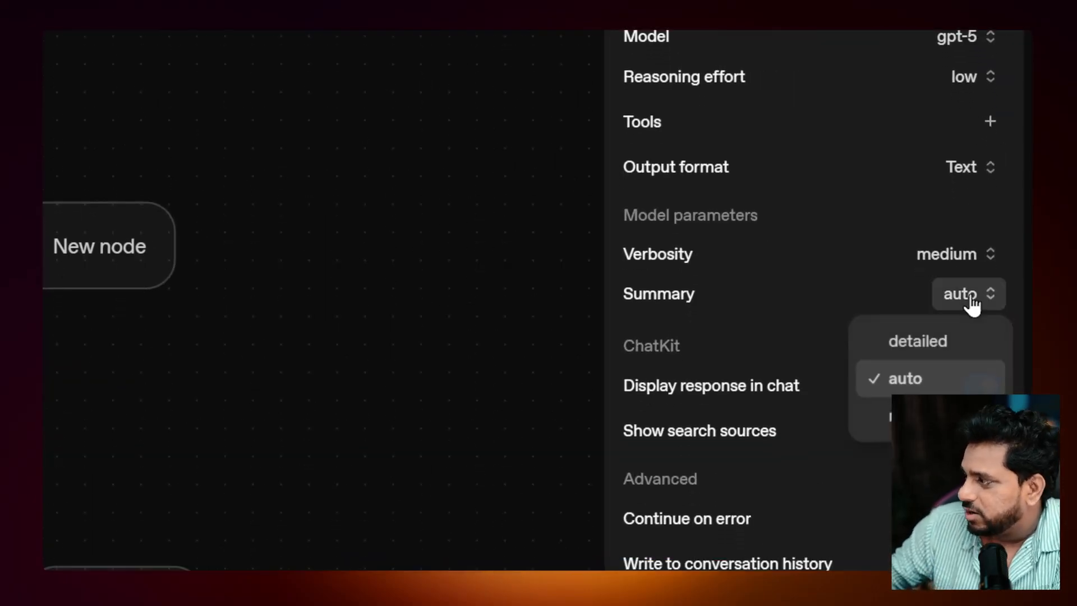
click(854, 291)
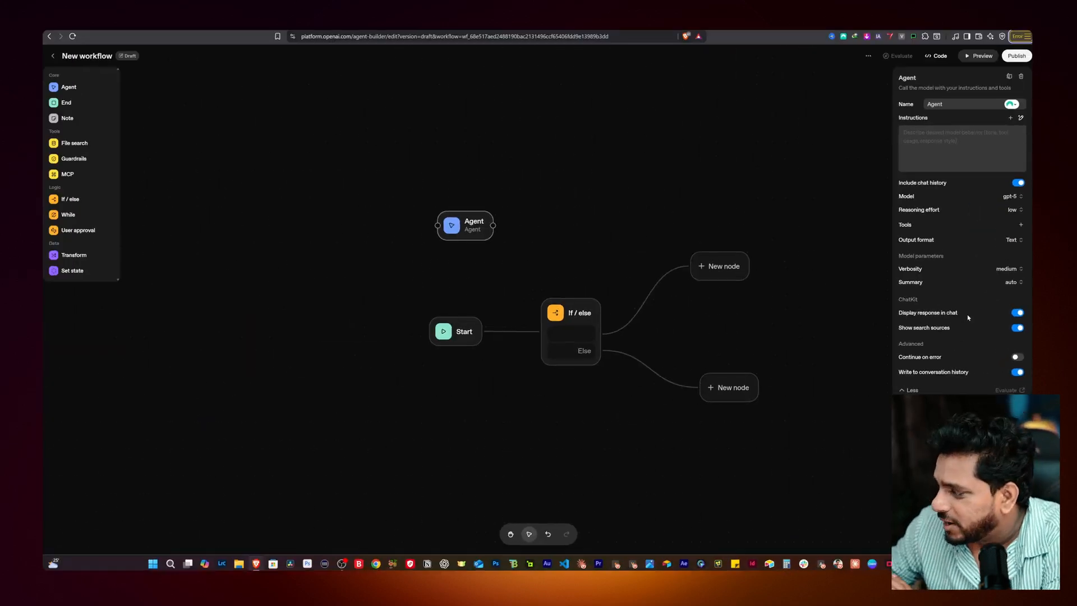
click(574, 178)
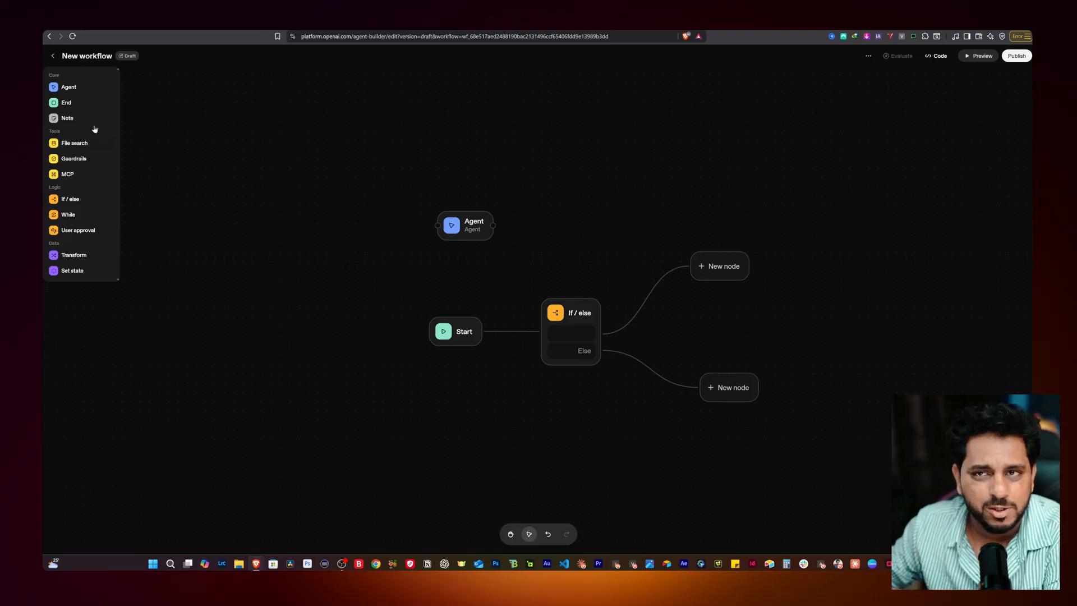
- Place an End node beside the Agent node and connect the Agent's output to it
drag(59, 103, 591, 213)
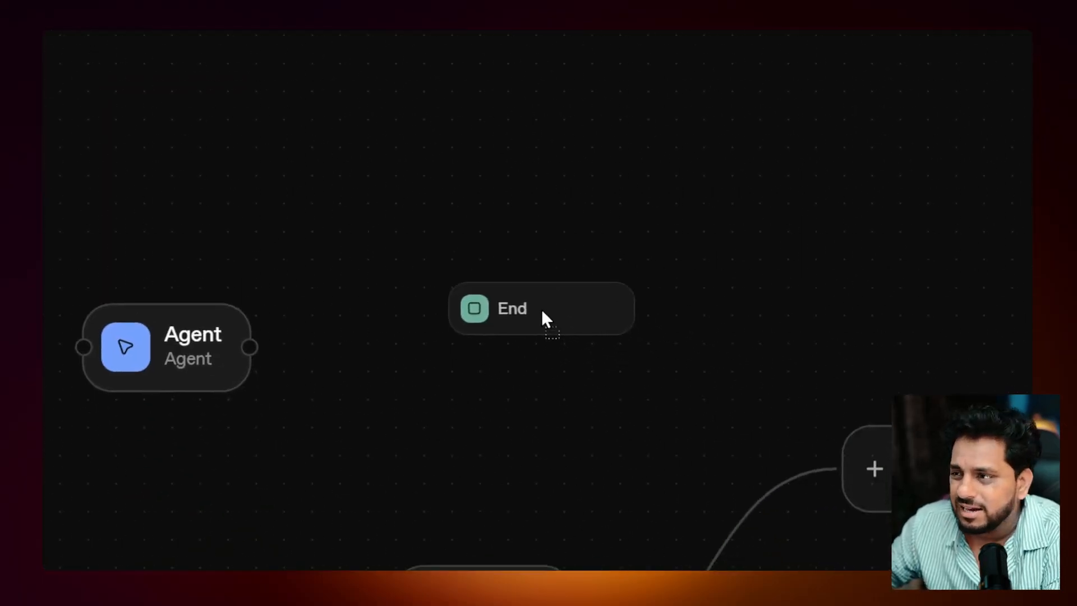
drag(540, 308, 539, 298)
drag(252, 283, 512, 272)
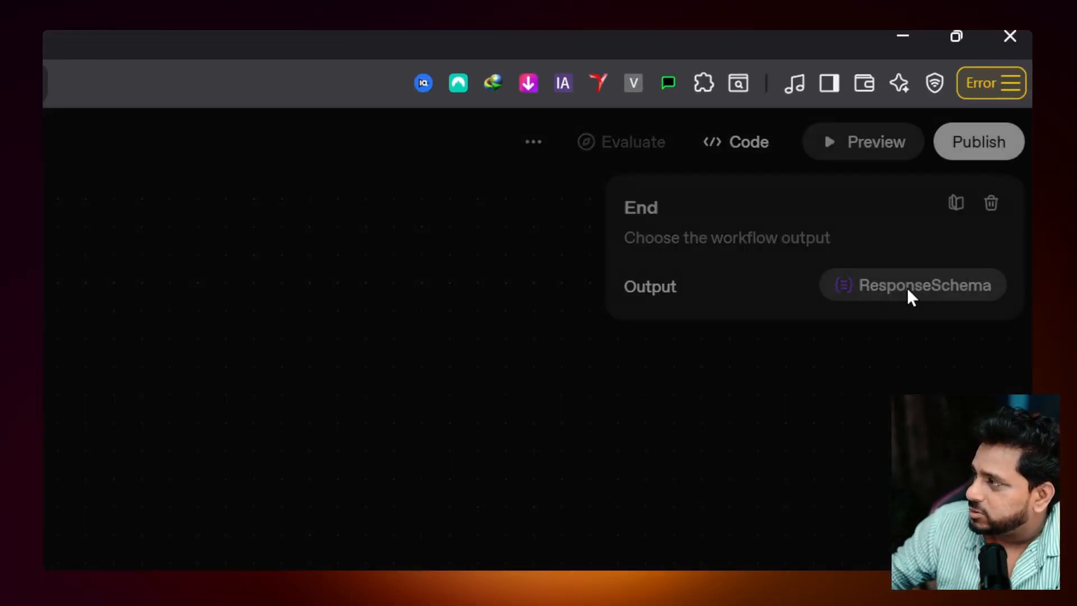
- Examine the End node's ResponseSchema output, its value sources, property types and advanced JSON view, and close it without updating
click(909, 294)
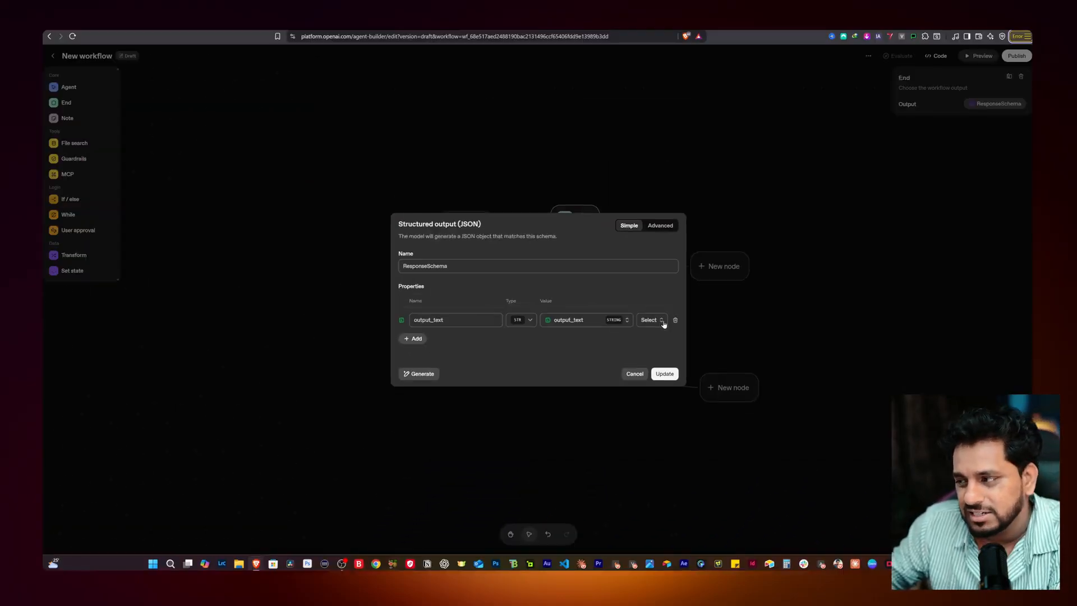
click(621, 320)
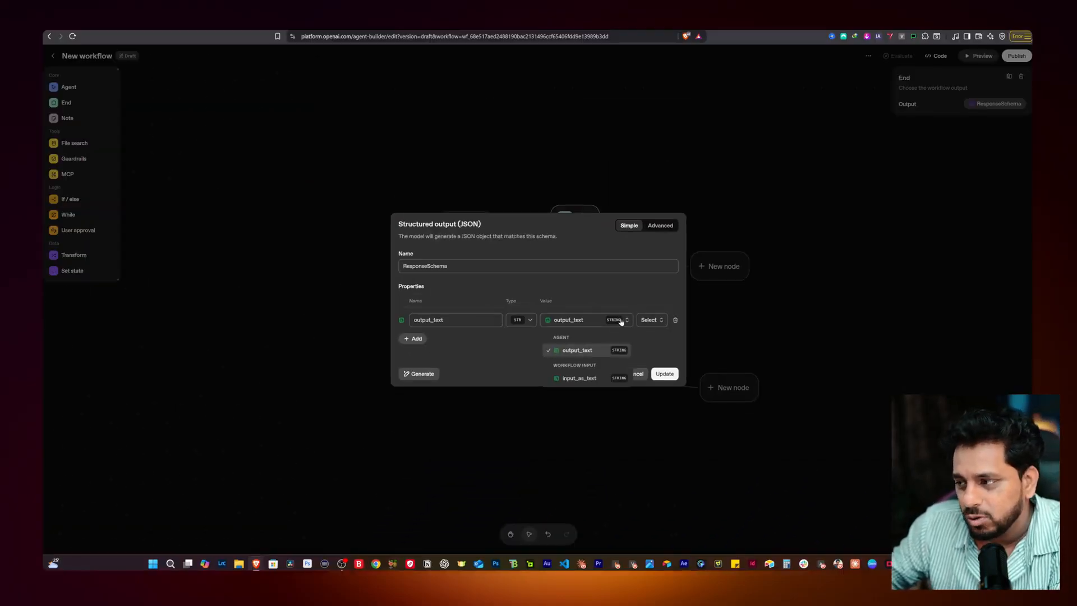
click(463, 322)
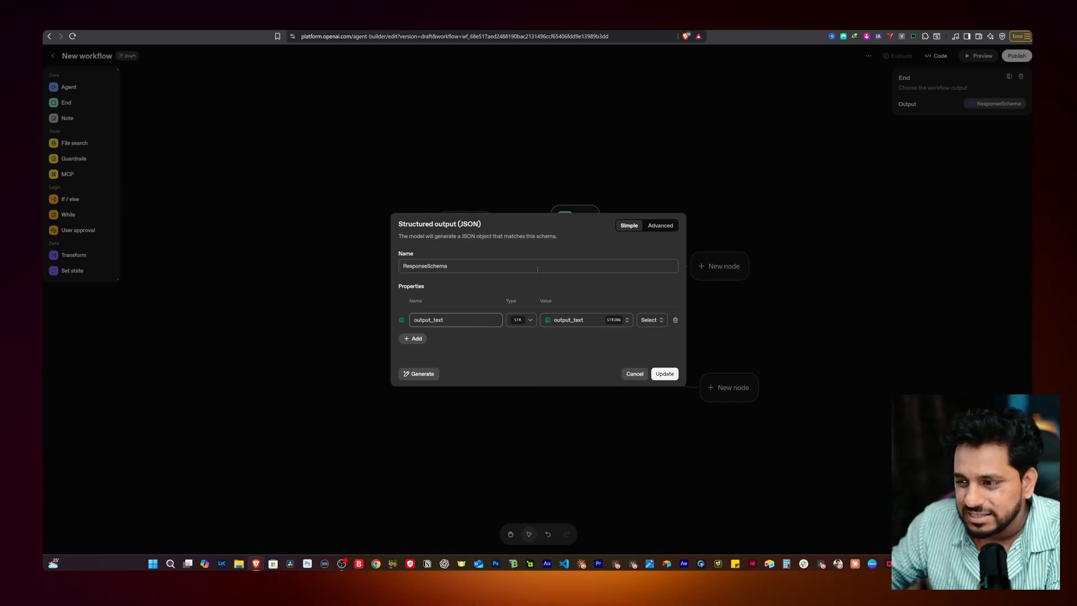
click(517, 320)
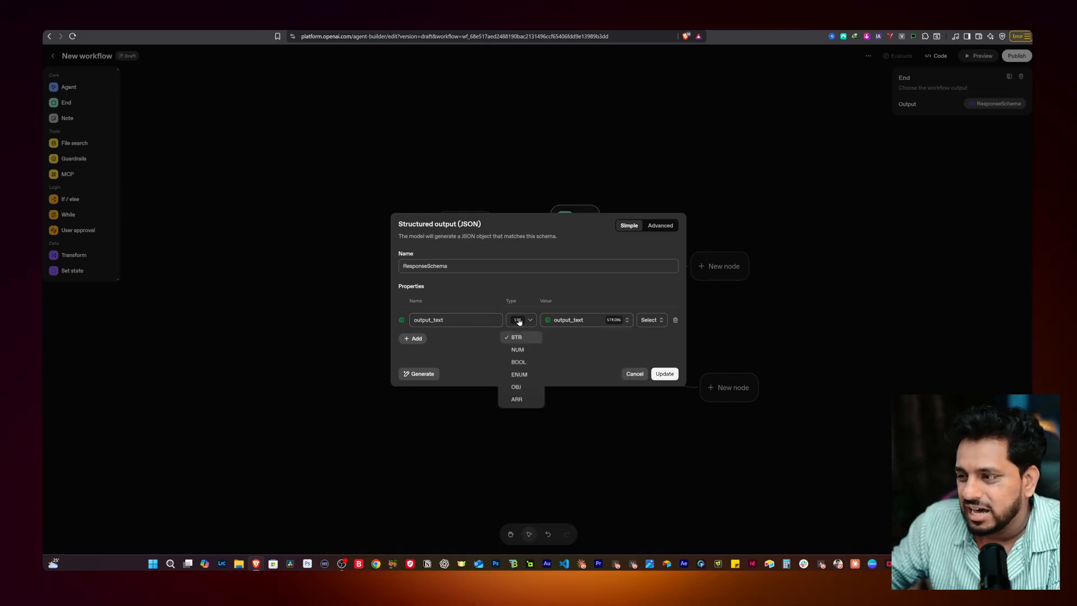
click(495, 337)
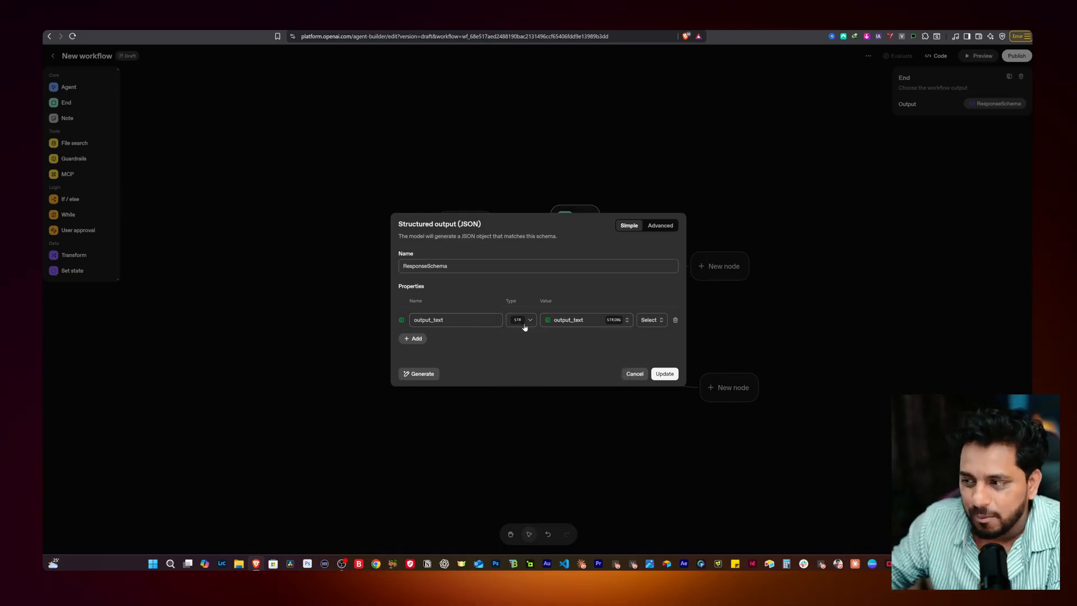
click(518, 319)
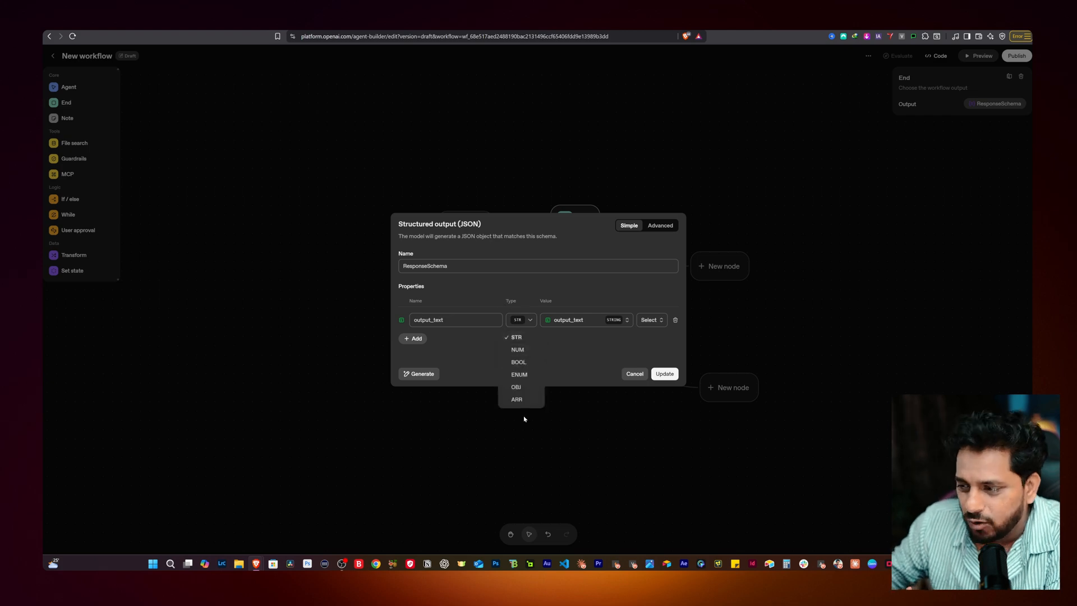
click(601, 285)
click(660, 225)
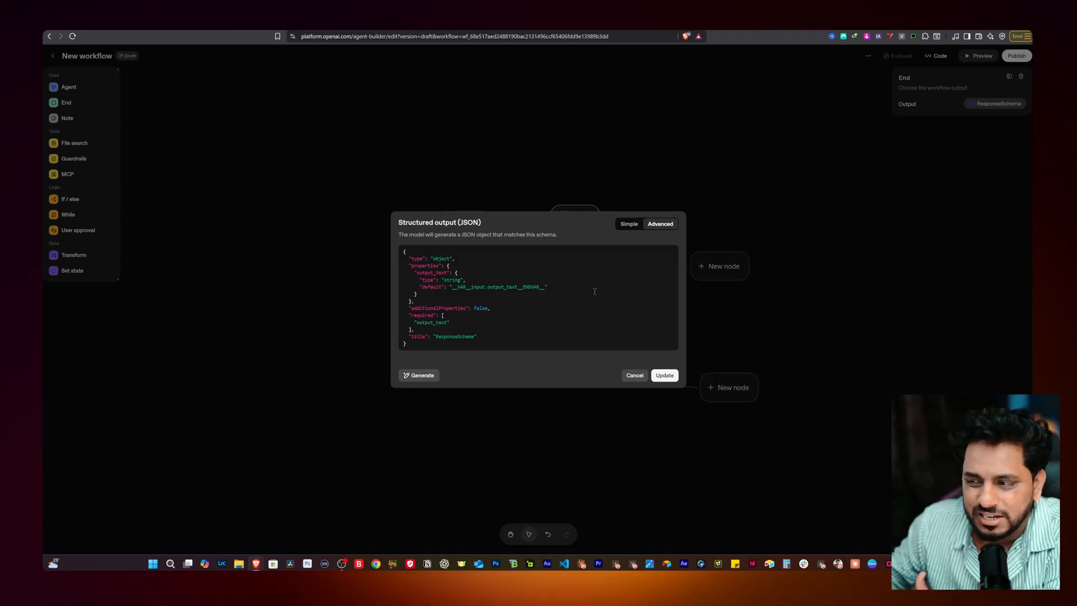
click(634, 375)
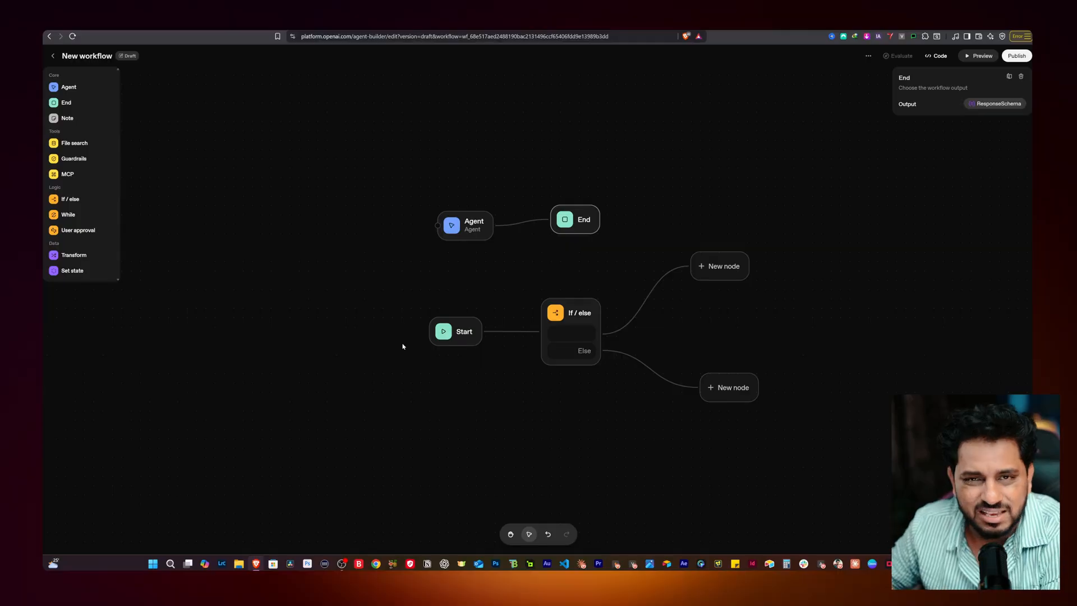
- Place an unconnected File search node above and before the Agent node
scroll(185, 289, down, 1)
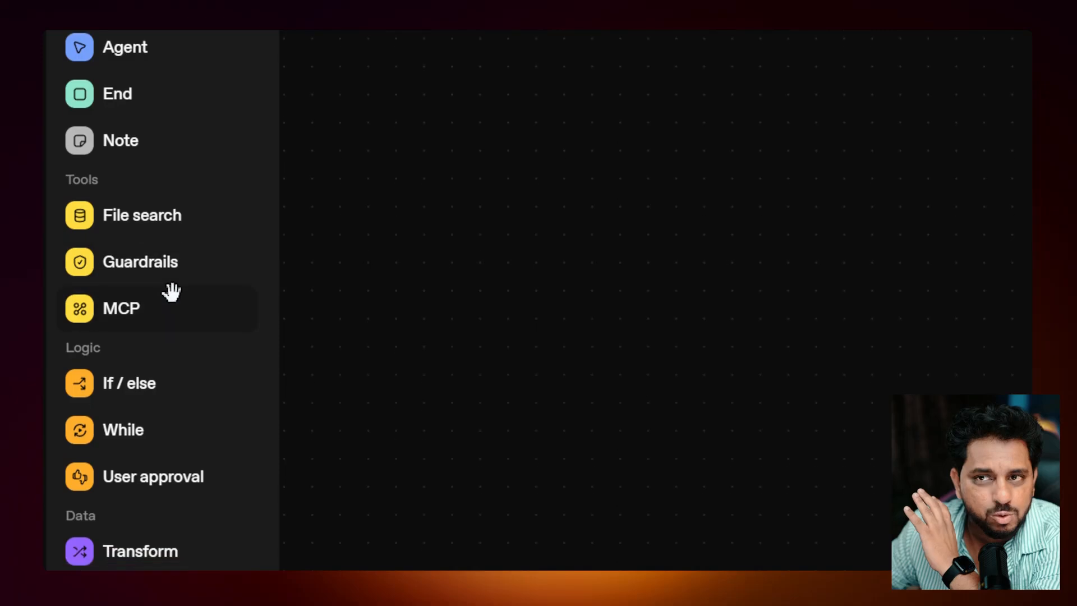
scroll(180, 293, up, 2)
scroll(168, 289, down, 1)
scroll(185, 289, down, 1)
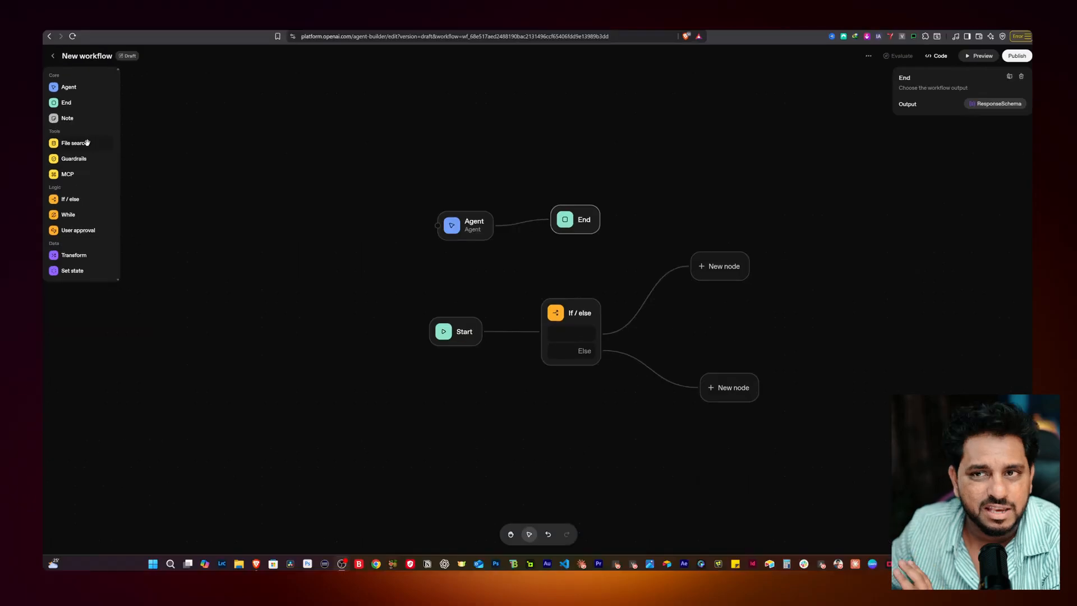
drag(142, 206, 888, 209)
drag(324, 146, 360, 200)
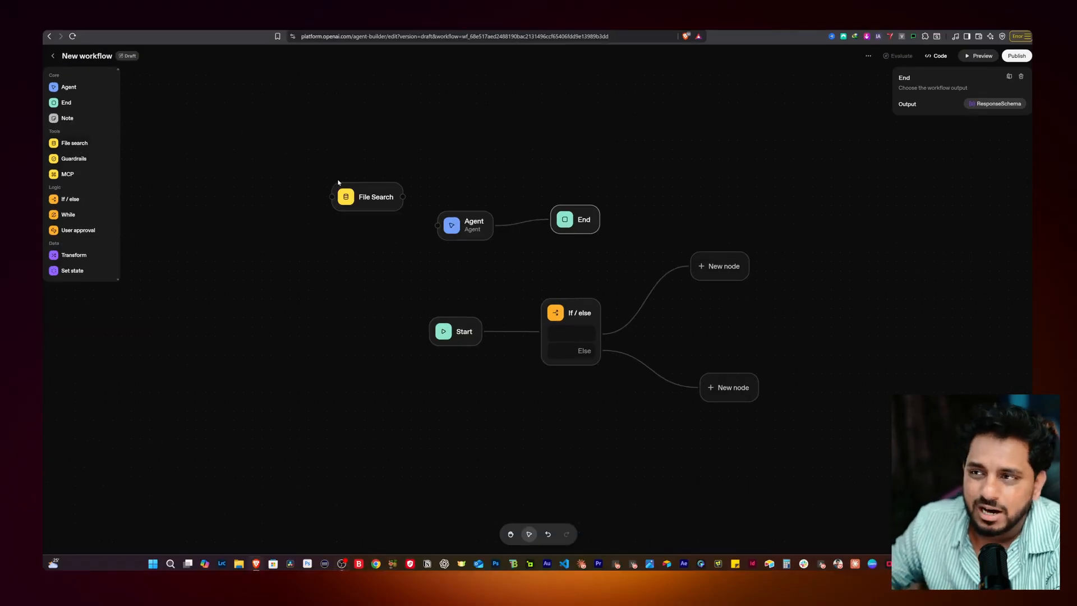
- Examine the File search node's vector store, max results and query settings, and the connectors available when adding an MCP server
click(359, 200)
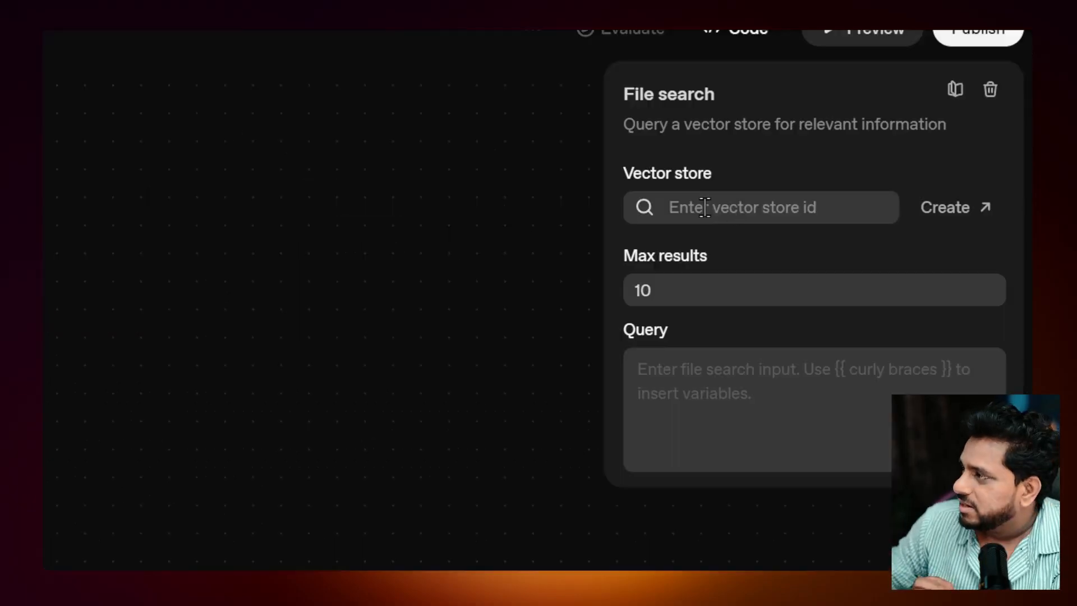
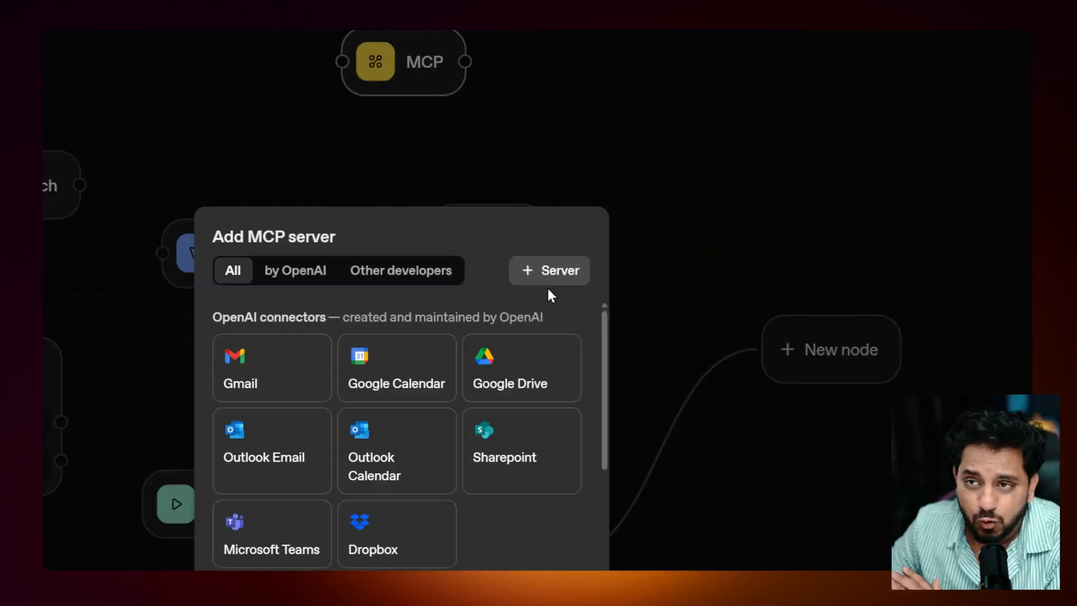
click(286, 238)
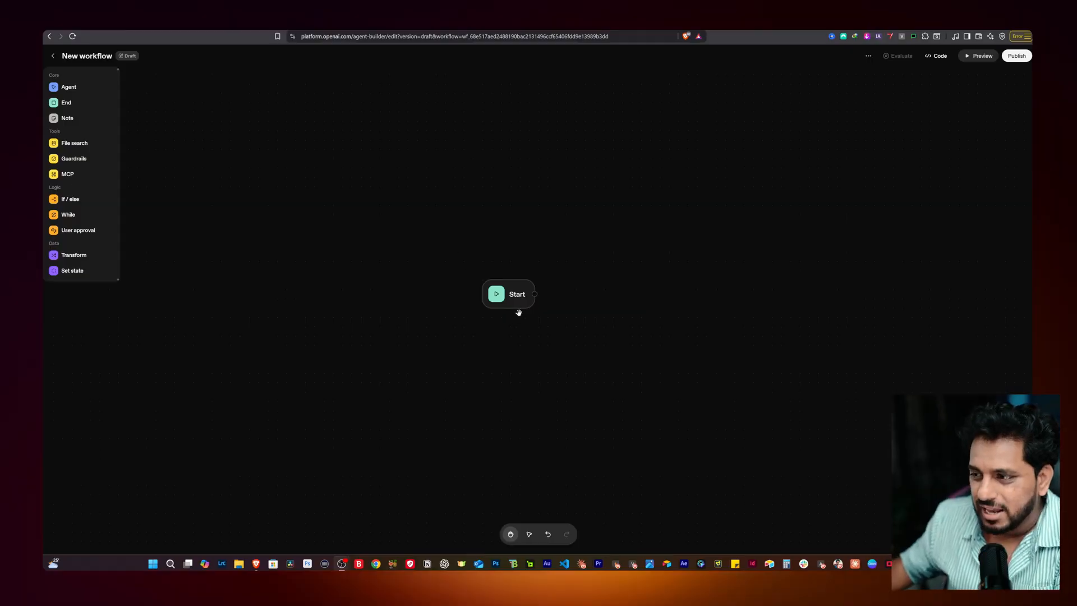
- Test the workflow containing only the Start node by sending "Hey" in the preview, and close the preview
click(513, 300)
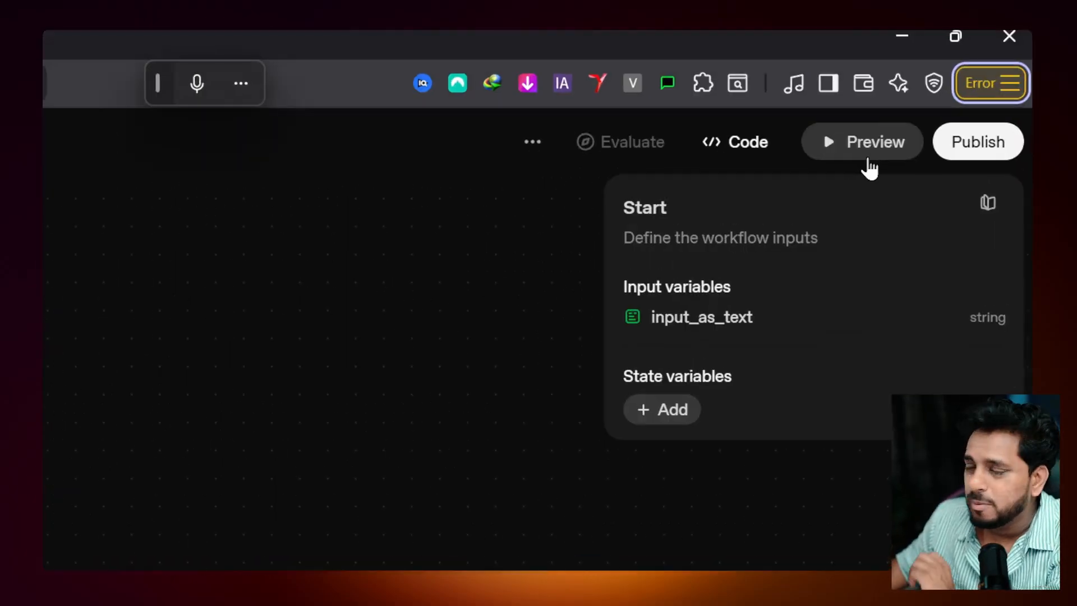
click(867, 147)
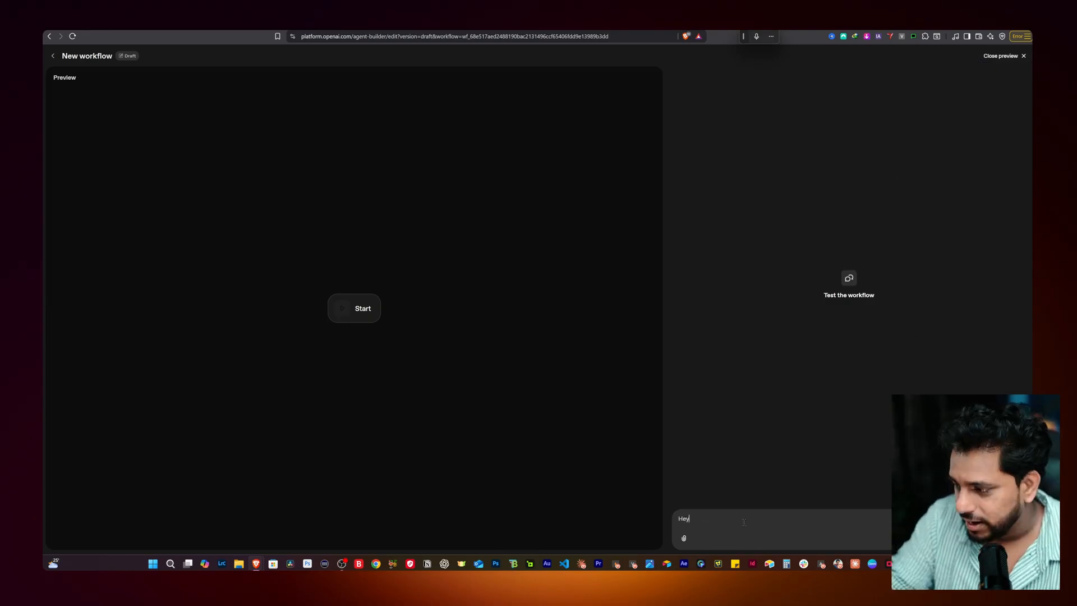
key(Return)
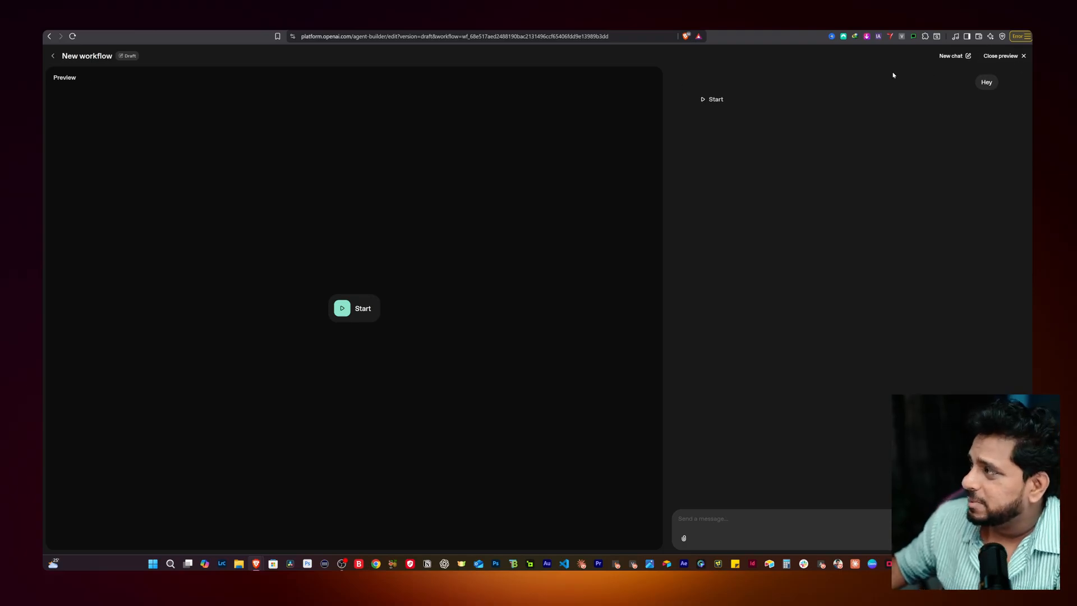
click(1023, 56)
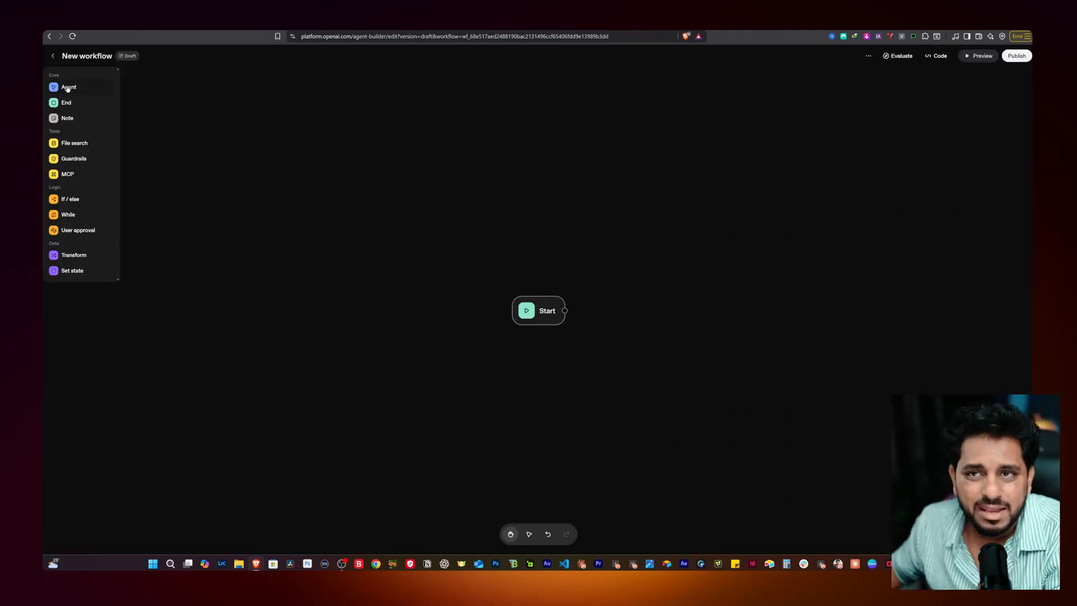
- Place an Agent node beside the Start node and connect Start's output to it
drag(67, 88, 608, 309)
click(626, 324)
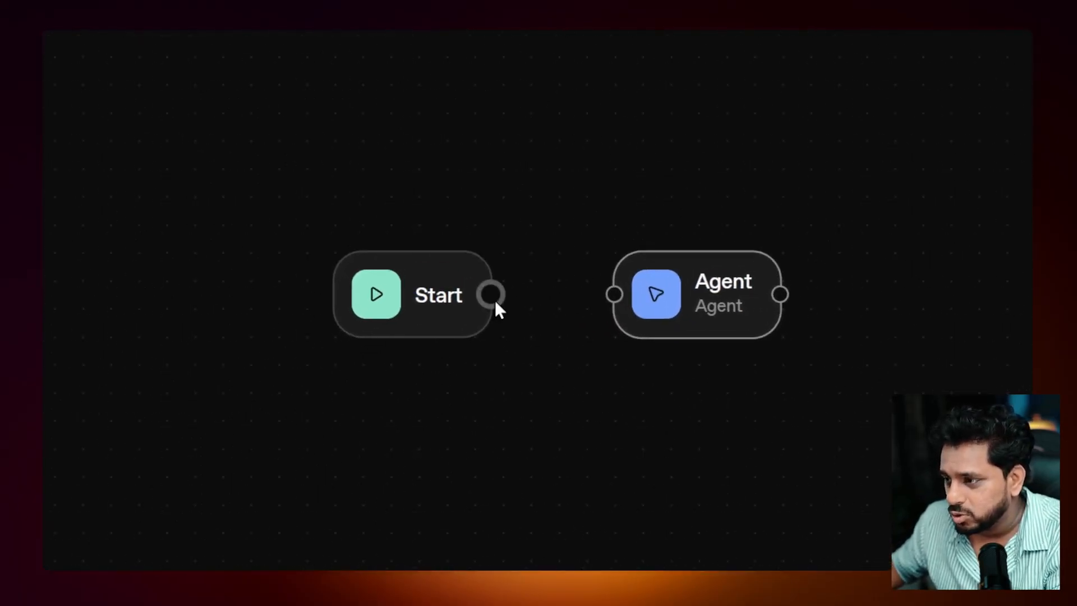
drag(495, 302, 604, 303)
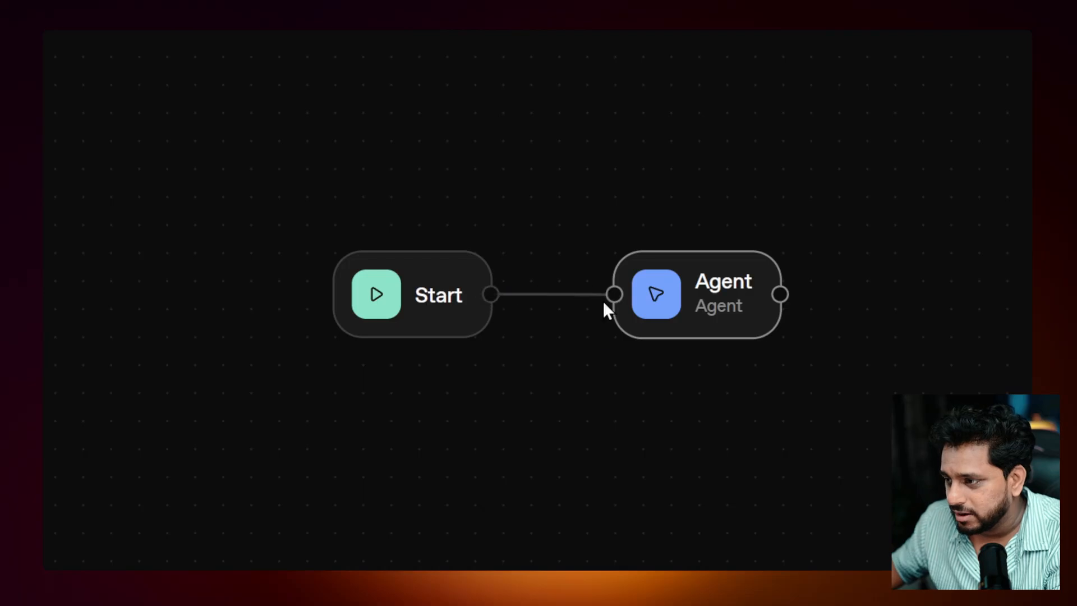
- Name the agent Travel Agent and instruct it to use the web search tool on all queries to find secret hidden spots at the user's location
click(676, 311)
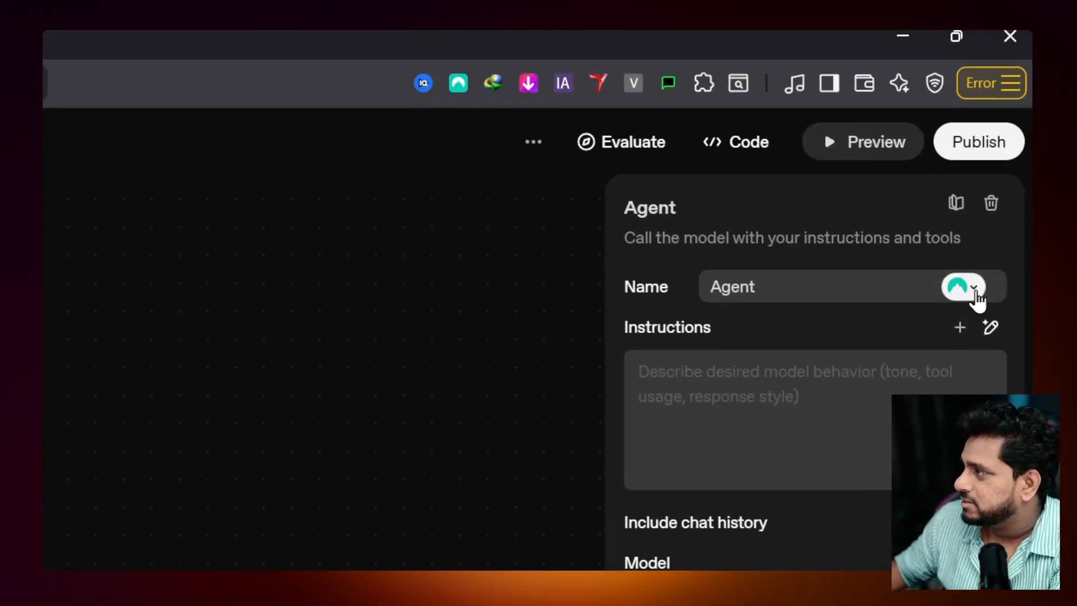
drag(902, 282, 702, 281)
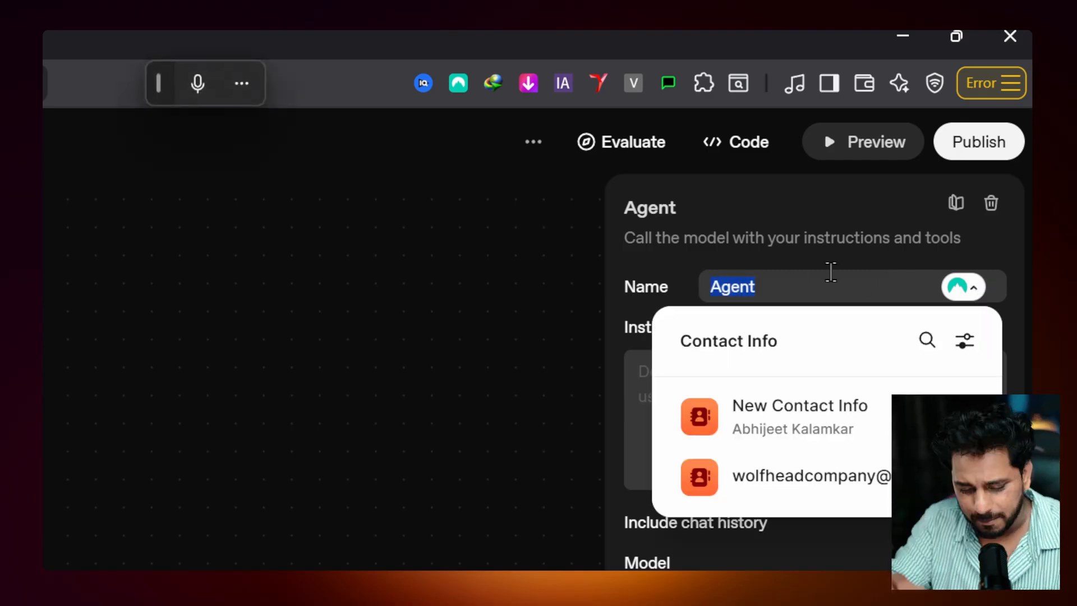
text(Travel A)
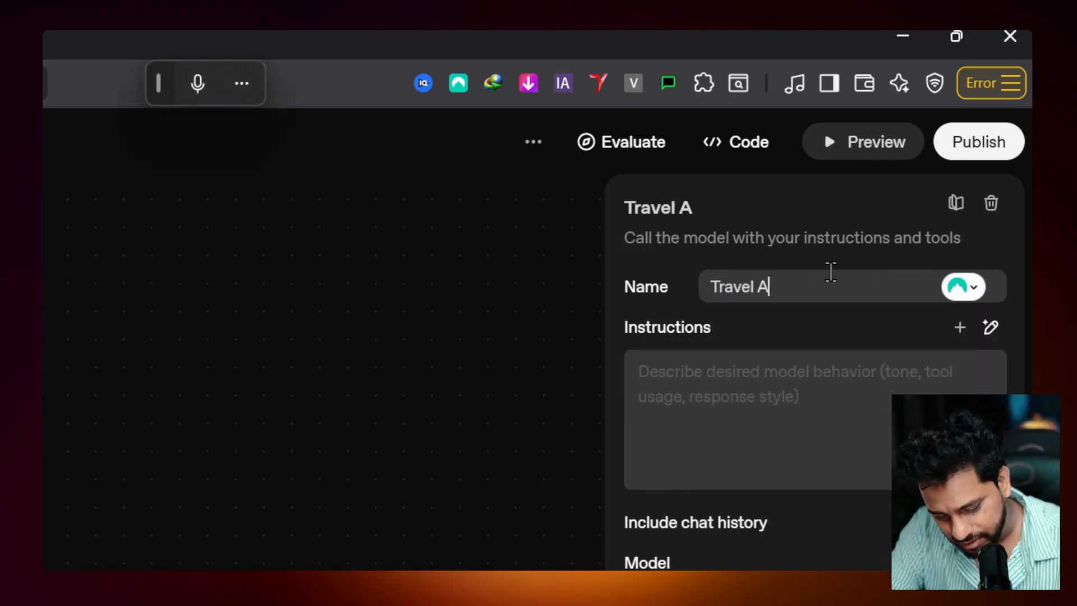
text(gent)
click(790, 414)
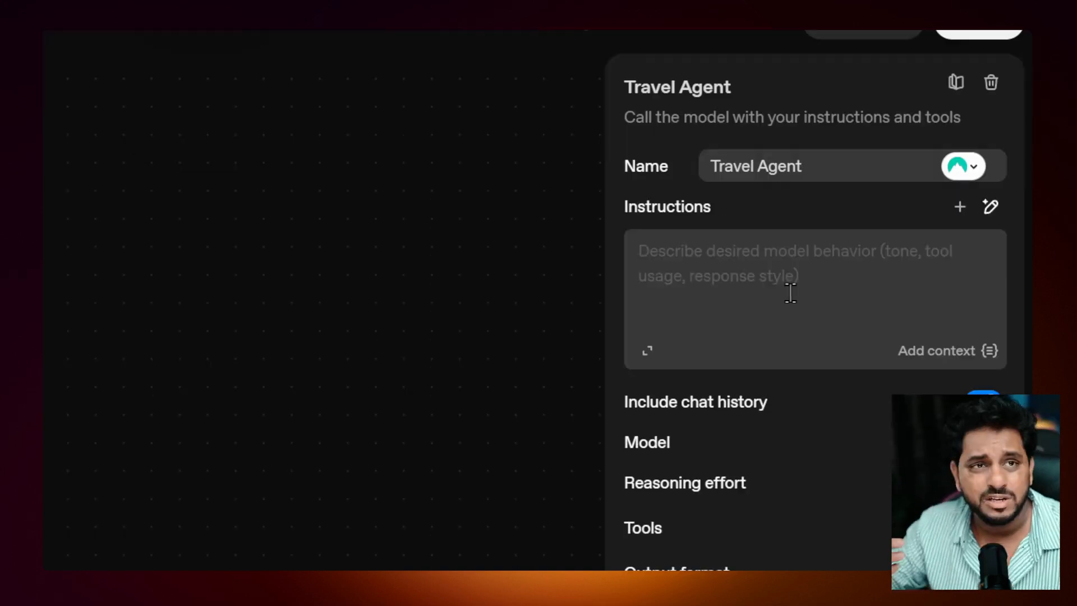
key(super+h)
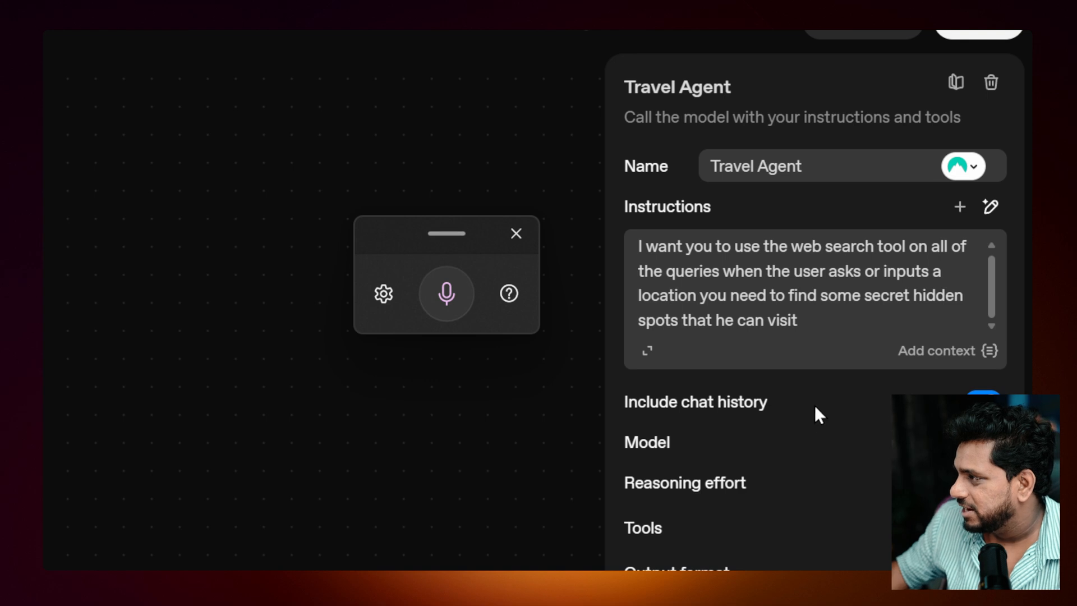
- Set the Travel Agent's model to gpt-5-nano with low reasoning effort
click(990, 443)
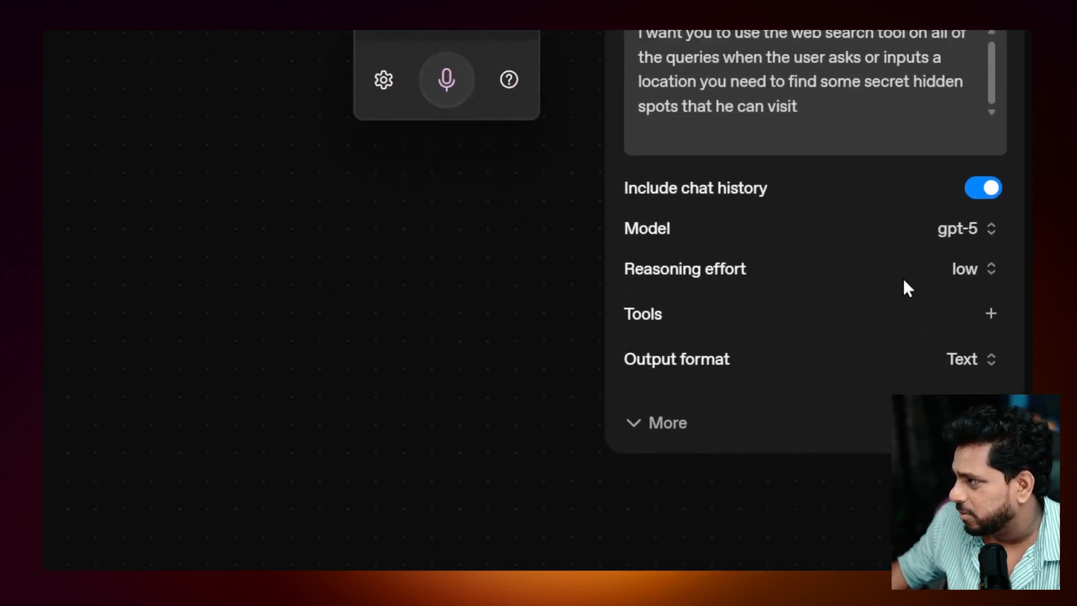
click(976, 306)
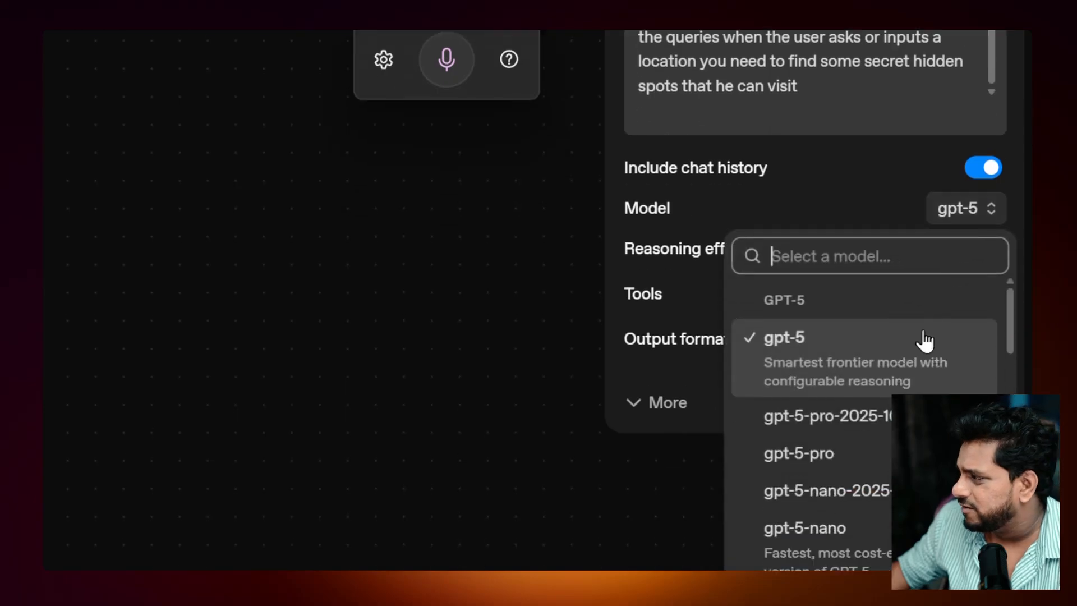
click(946, 305)
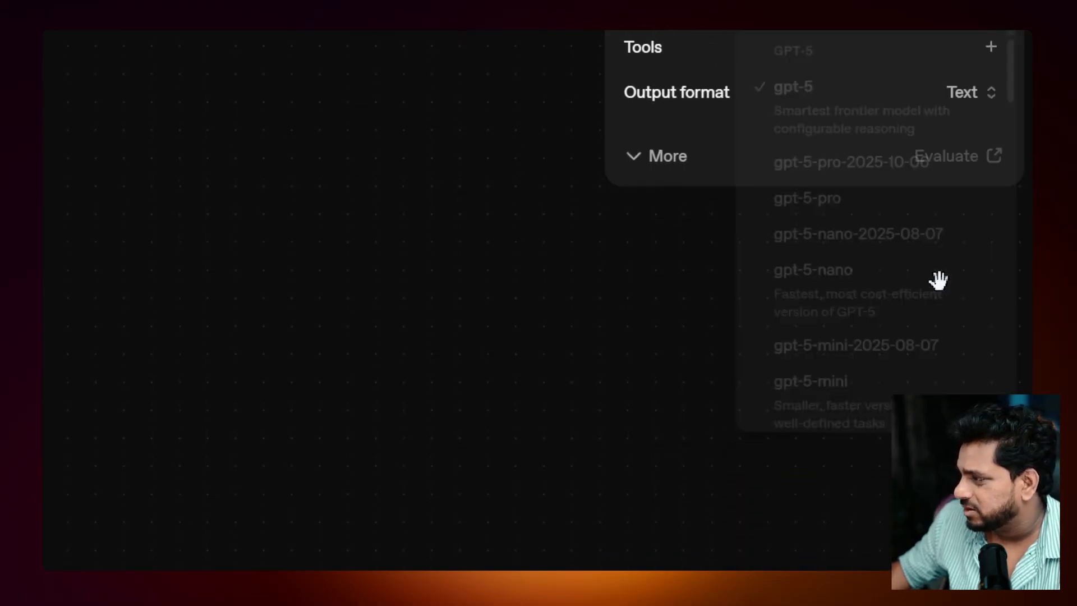
click(979, 275)
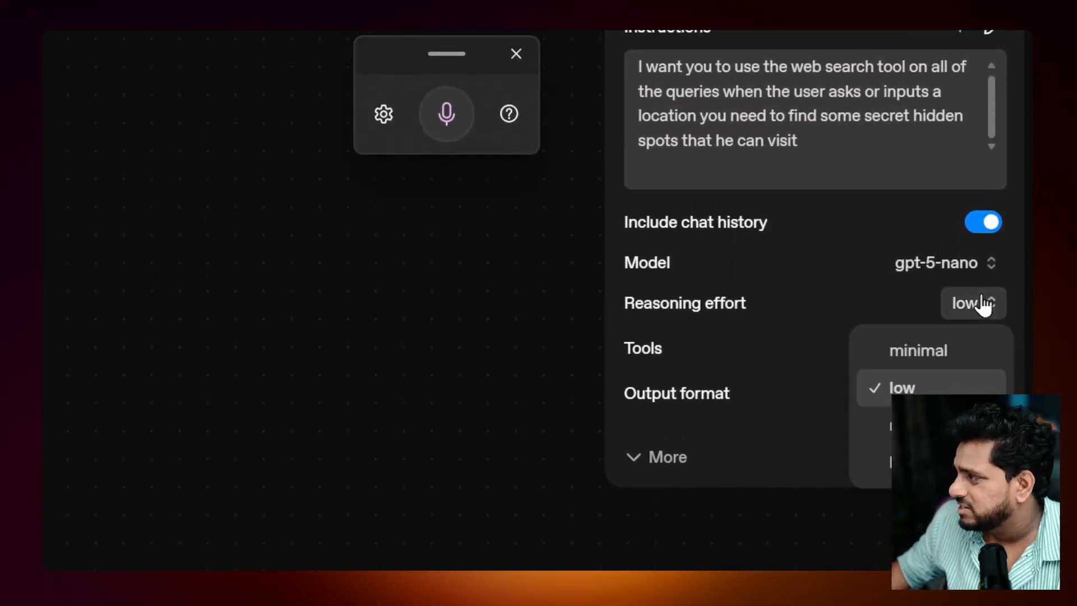
click(906, 361)
- Add the Web search tool to the Travel Agent with the Latest version, Medium search context size and no website or location restrictions
click(992, 296)
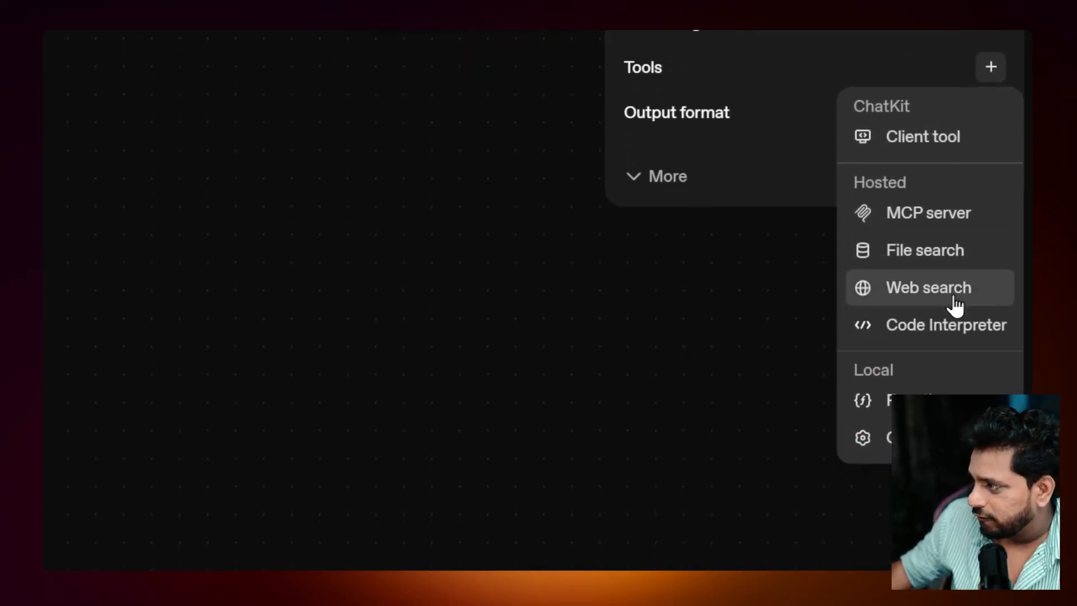
click(943, 321)
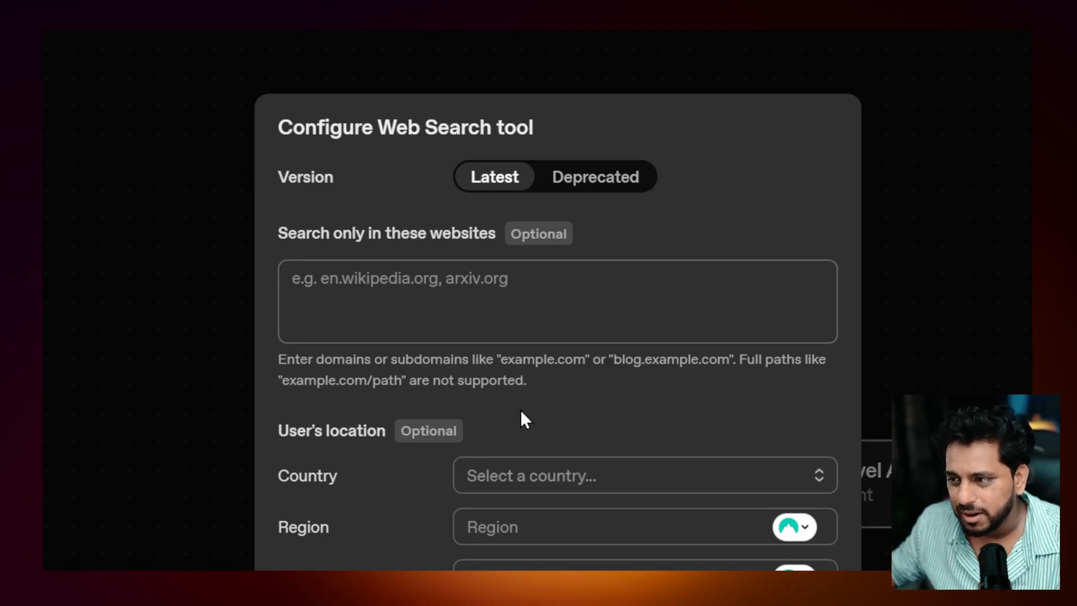
click(541, 305)
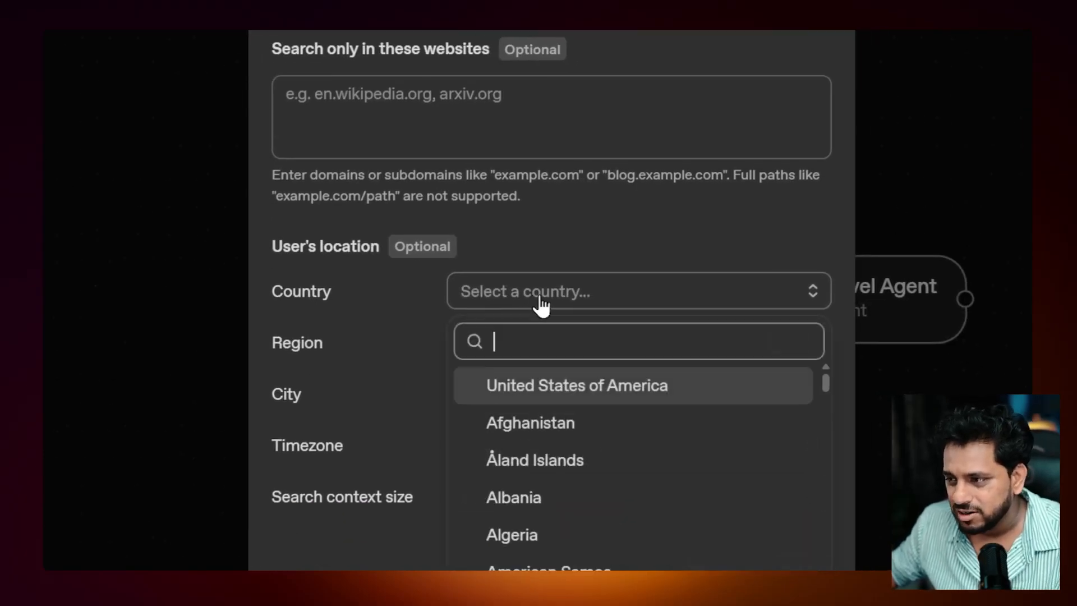
click(556, 241)
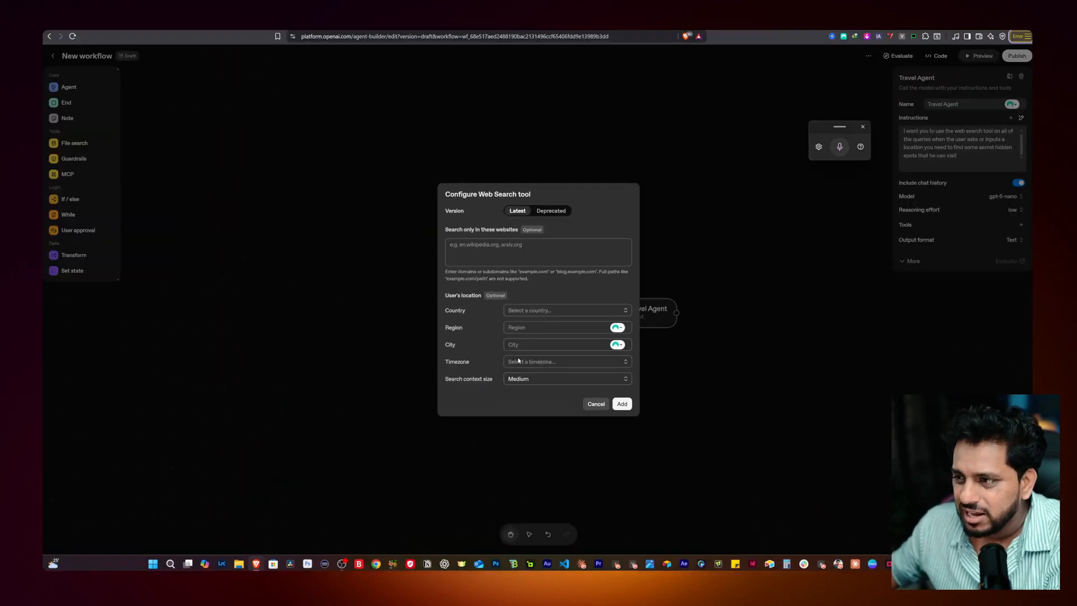
click(859, 485)
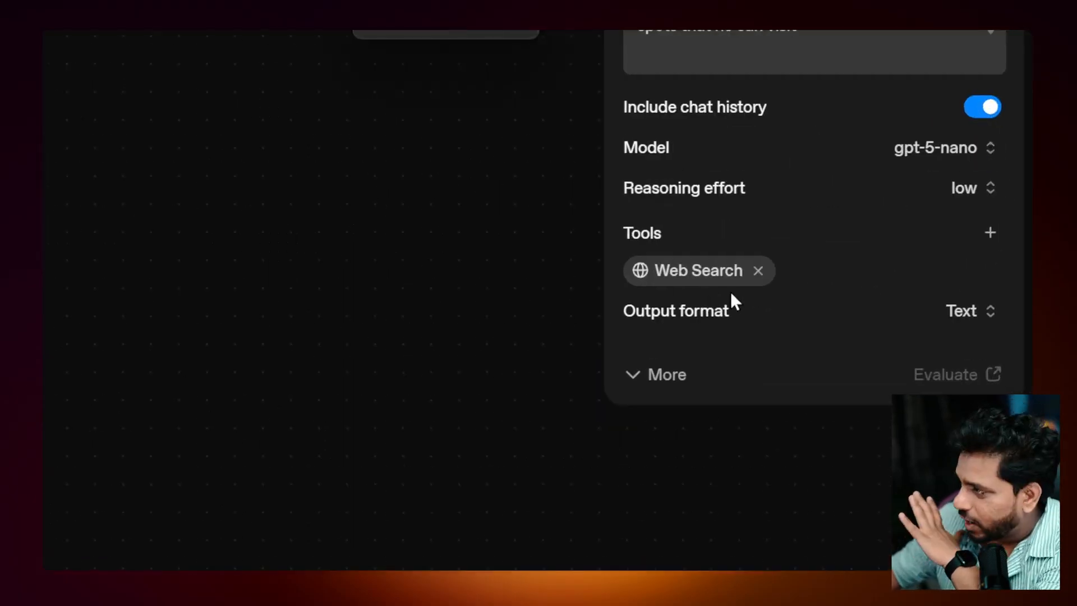
- Set the Travel Agent's output format to Widget
click(991, 305)
scroll(969, 310, down, 3)
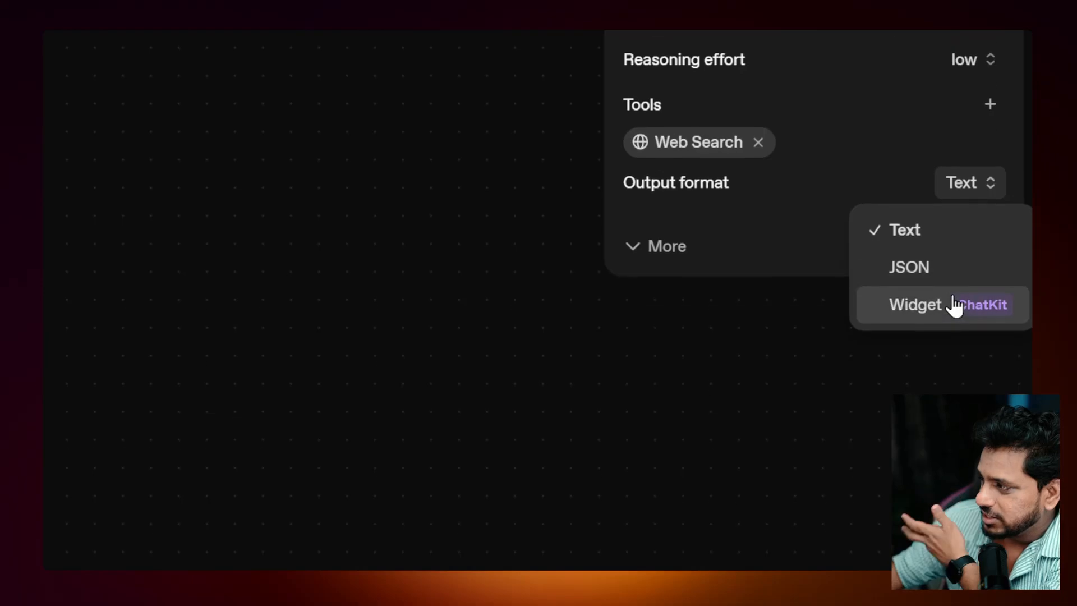
scroll(650, 297, up, 3)
scroll(875, 331, down, 3)
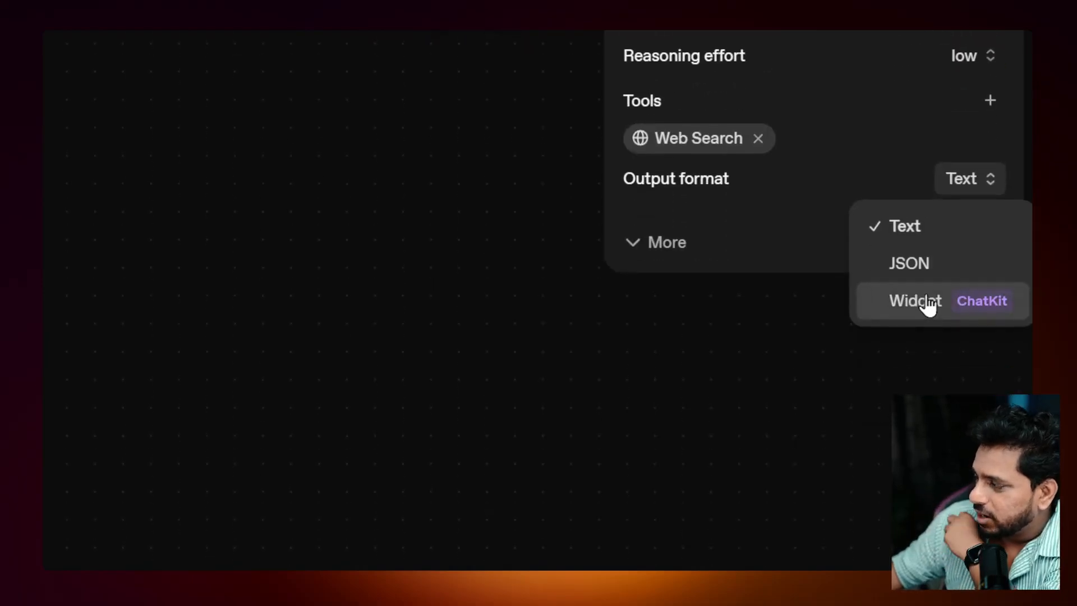
click(928, 306)
scroll(852, 297, up, 2)
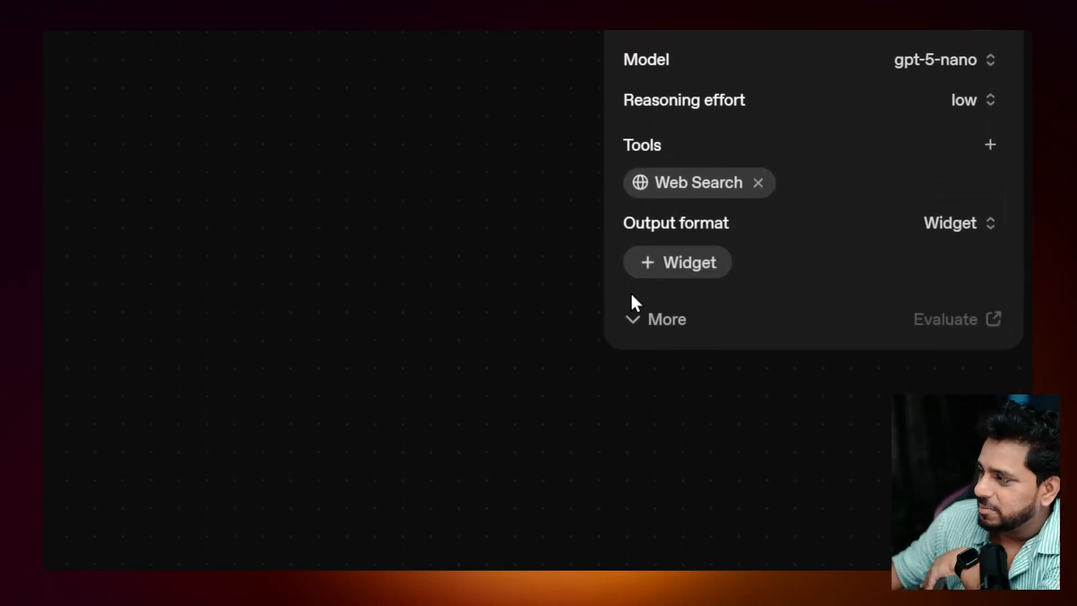
- Create a new widget in Widget Builder from a prompt describing an agent that finds secret hidden places for an input such as Thailand
click(663, 271)
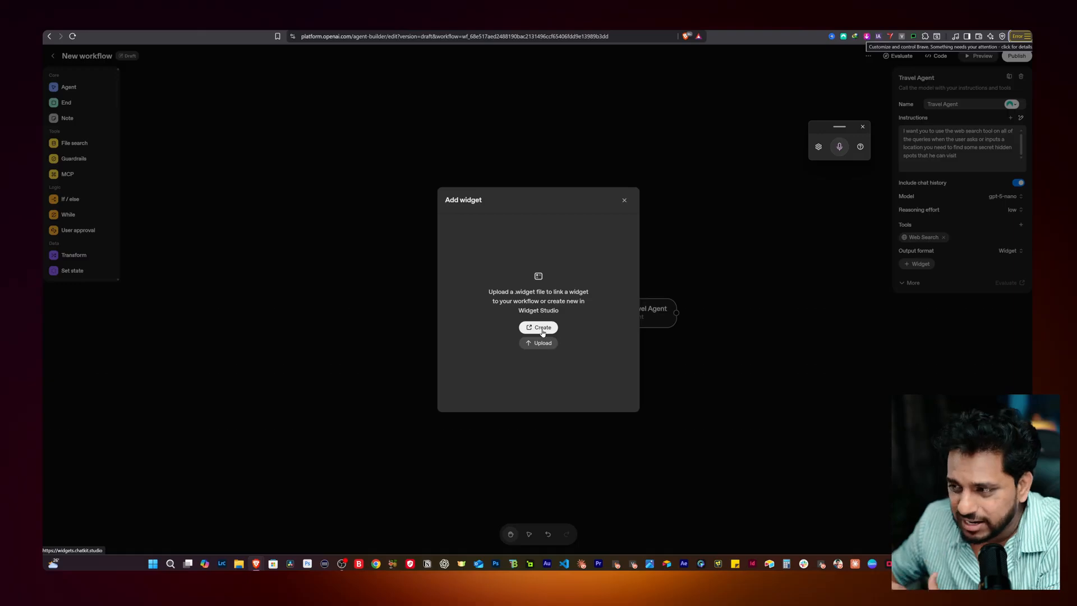
click(542, 328)
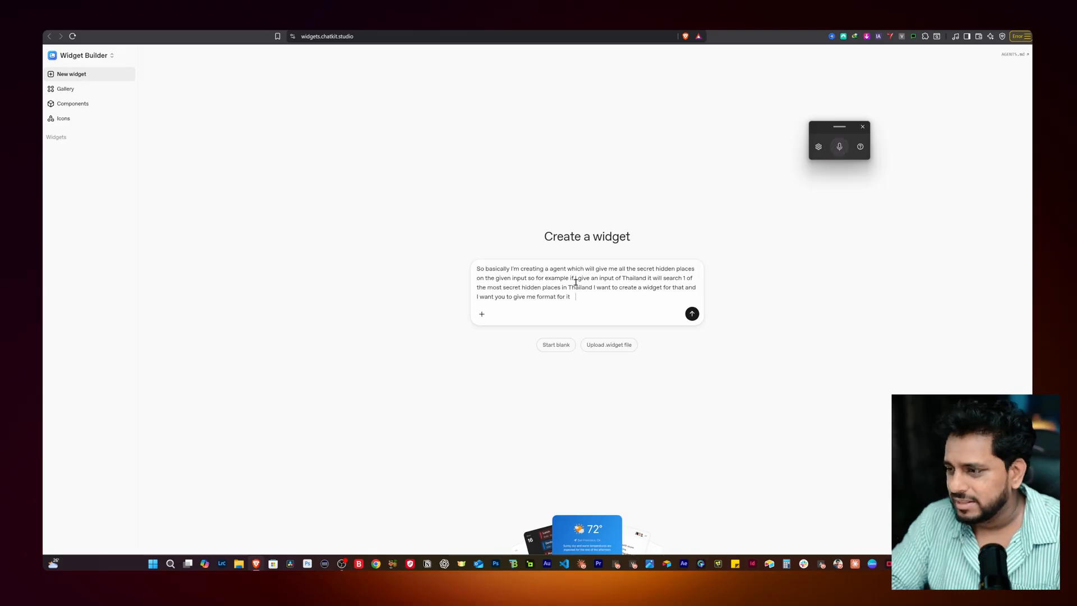
key(Return)
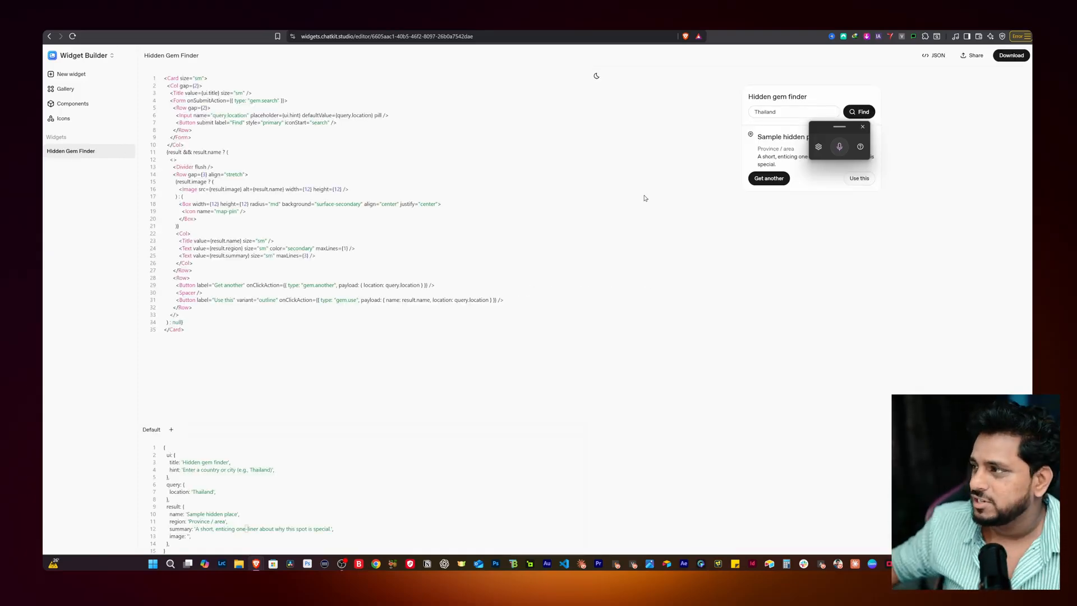
- Examine the Hidden Gem Finder preview, trying its location field and Get another action and viewing it in dark mode
drag(841, 131, 929, 117)
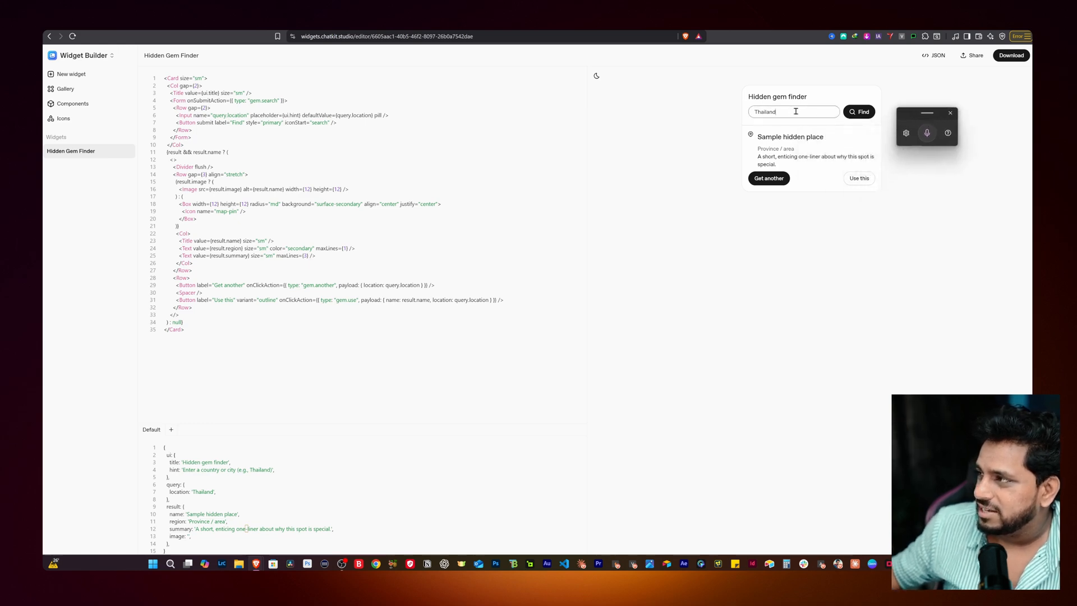
drag(796, 111, 717, 115)
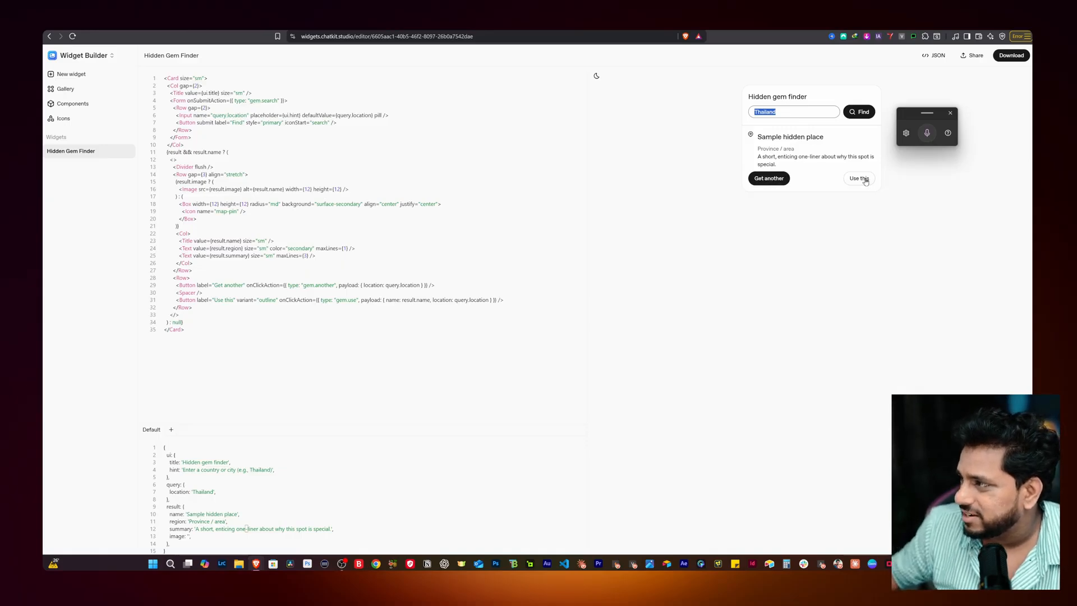
click(772, 183)
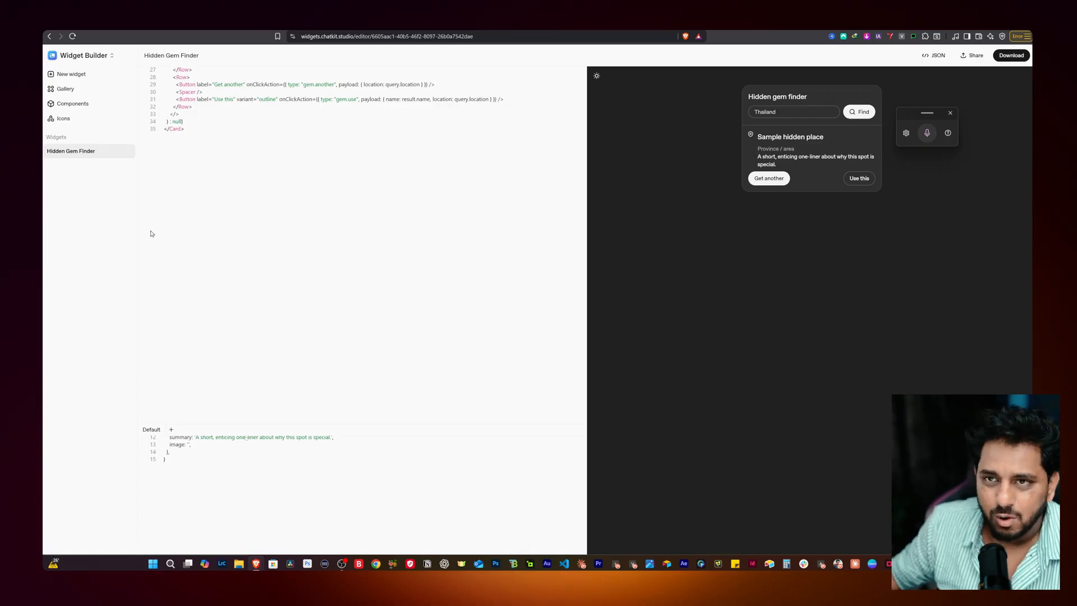
- Browse Widget Builder's icon set, component reference and gallery of sample widgets
click(97, 120)
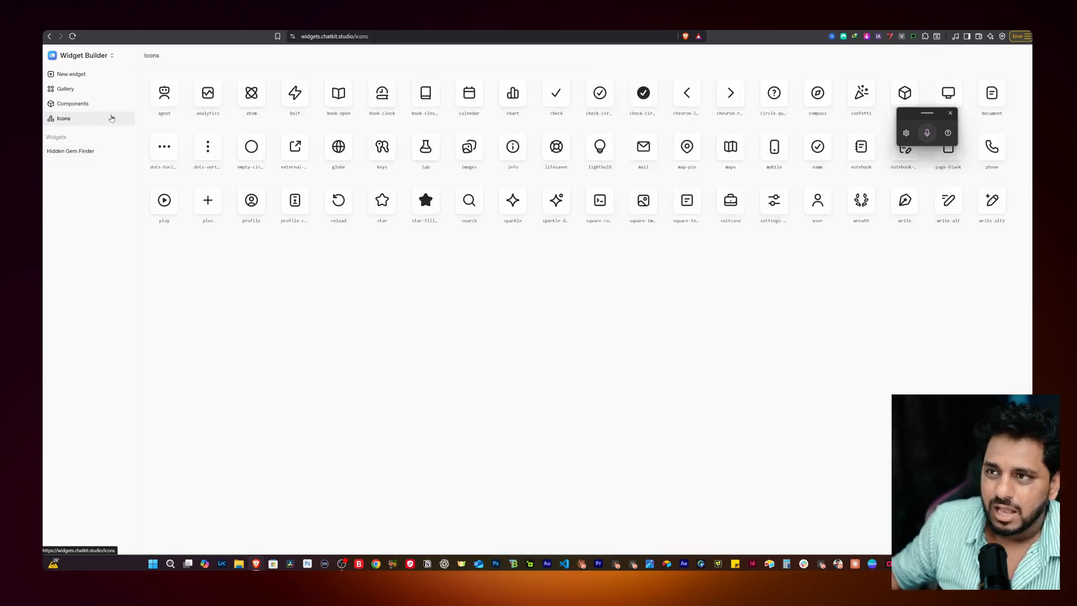
click(103, 105)
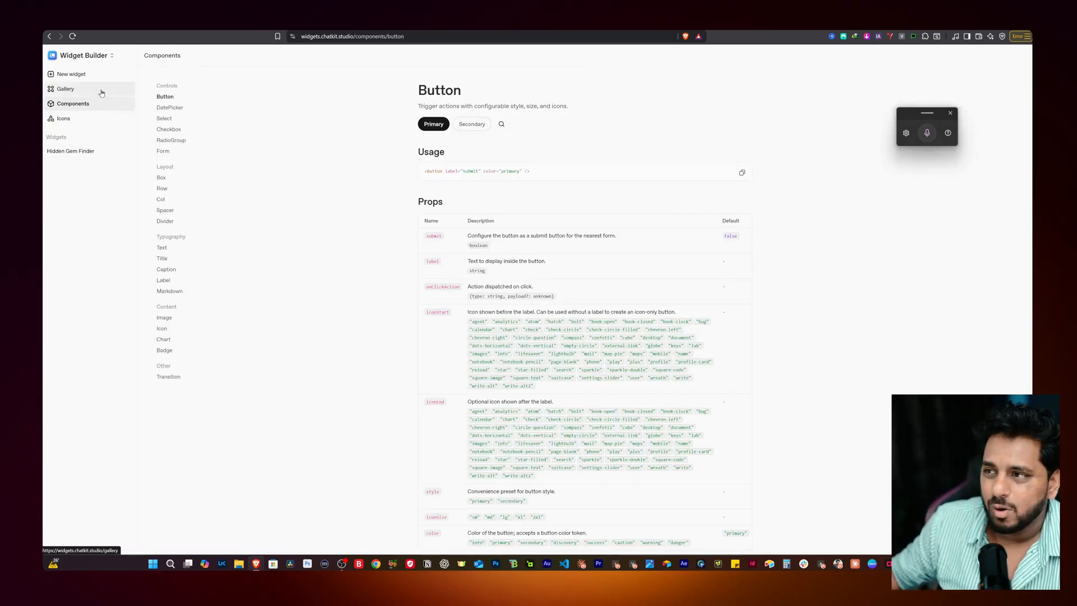
click(102, 93)
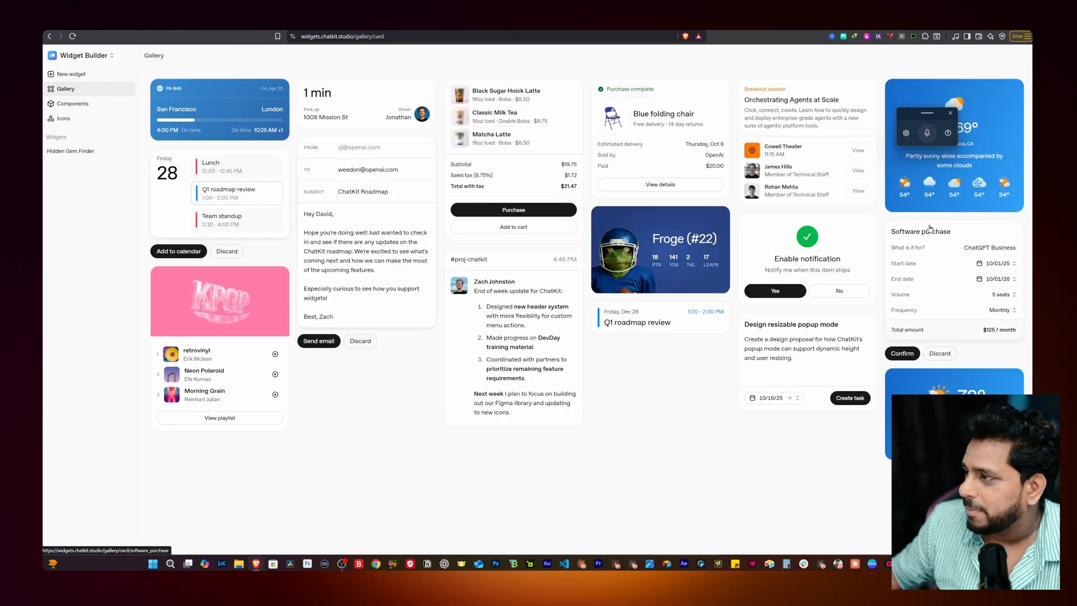
- Look over the new-widget page and icon set, and return to Hidden Gem Finder to try its Use this action
click(72, 77)
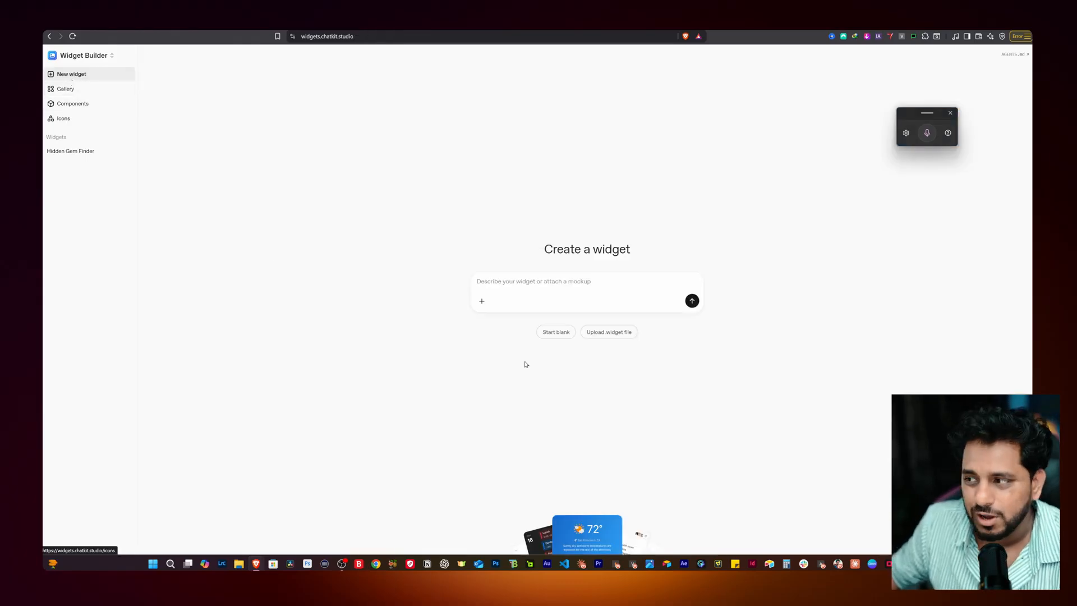
click(75, 125)
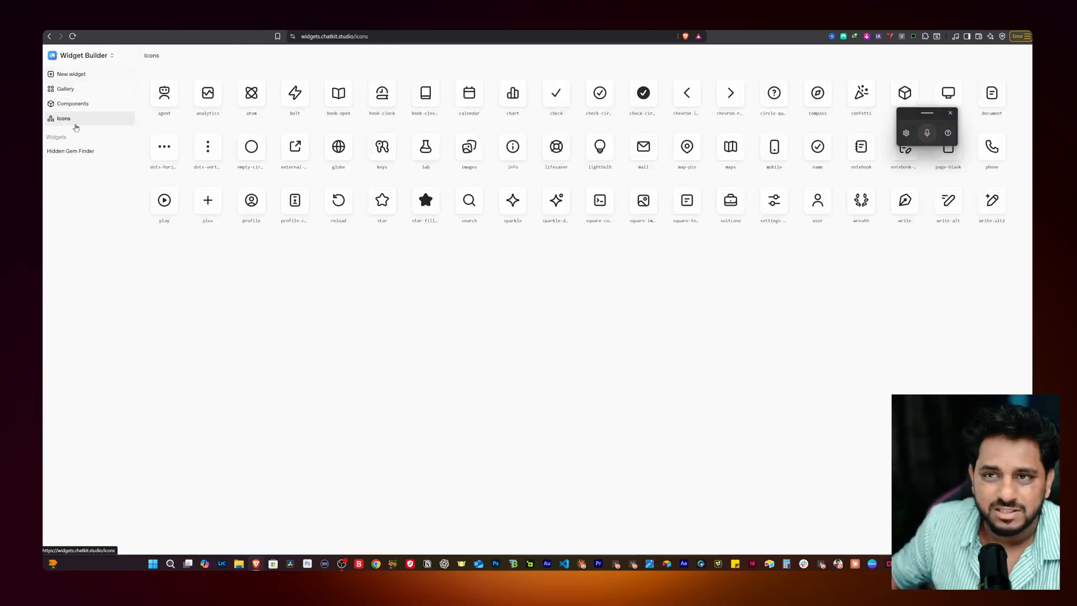
click(70, 151)
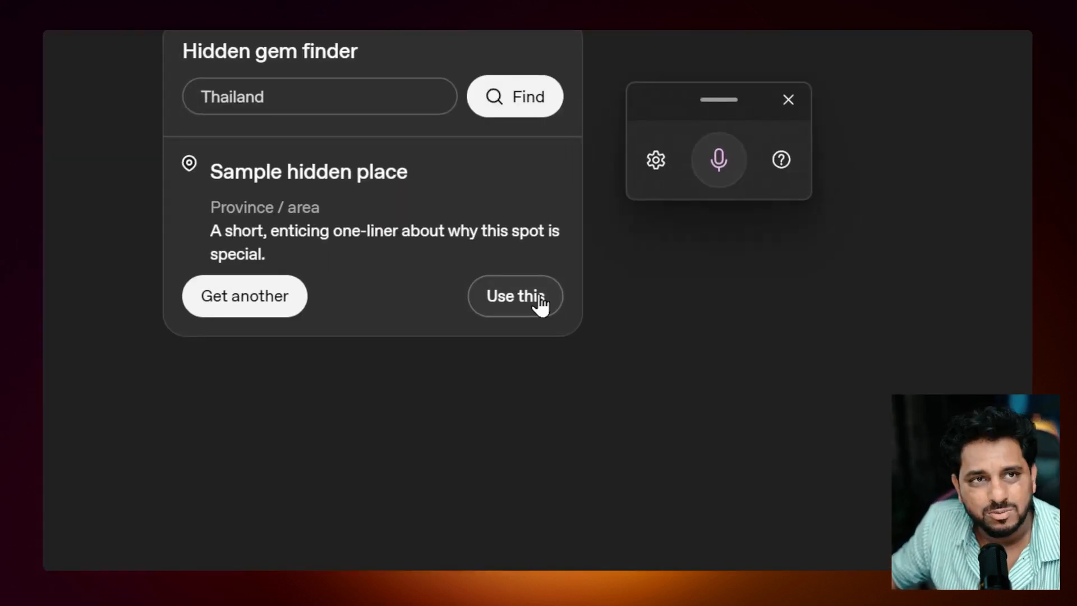
click(539, 299)
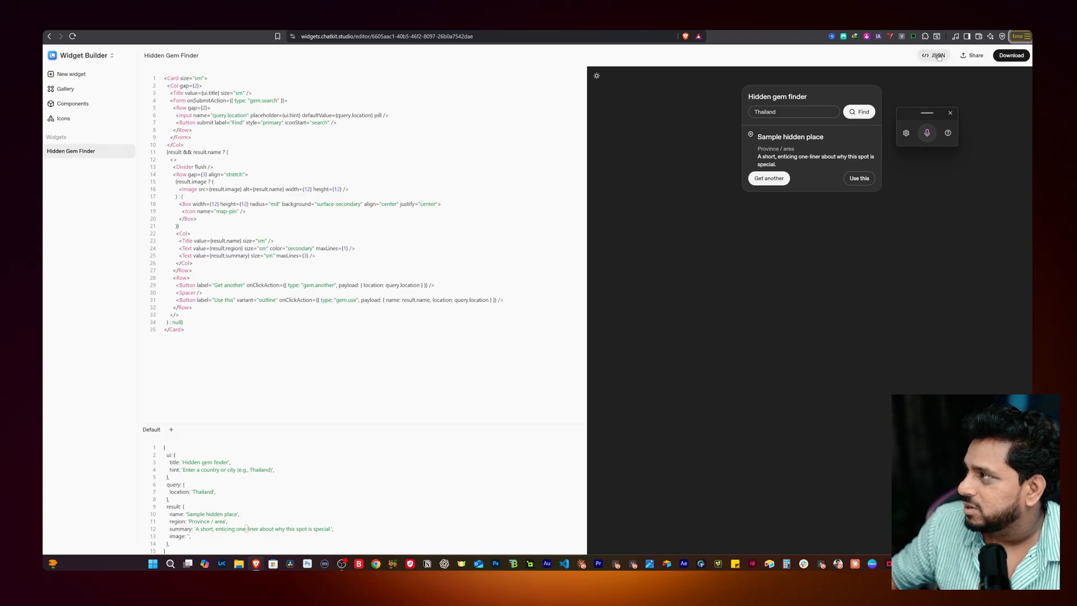
- Download the Hidden Gem Finder widget file and save it in the Downloads folder
click(1003, 57)
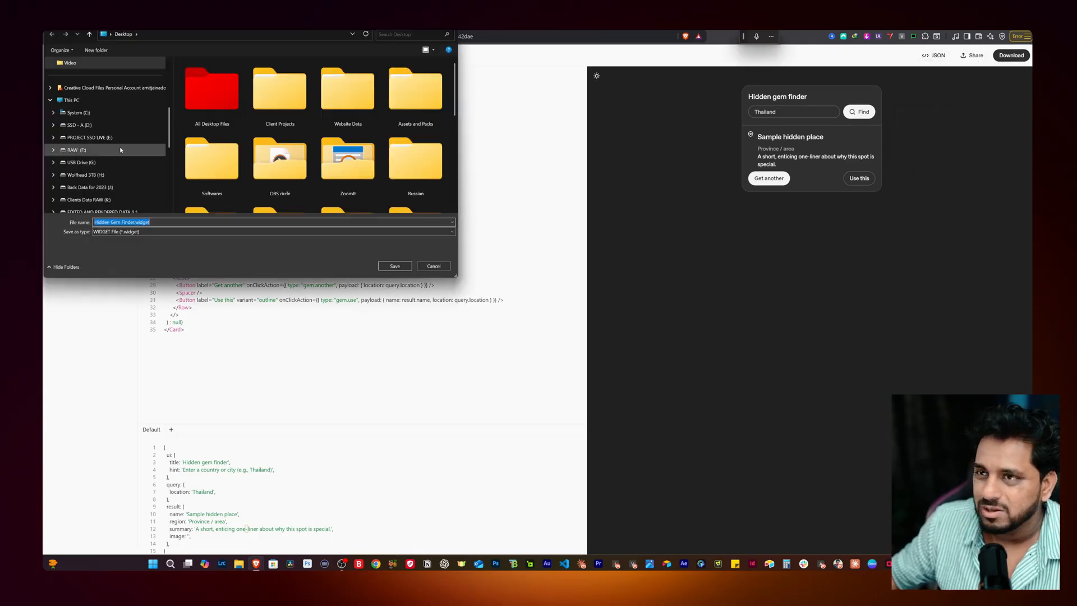
click(75, 115)
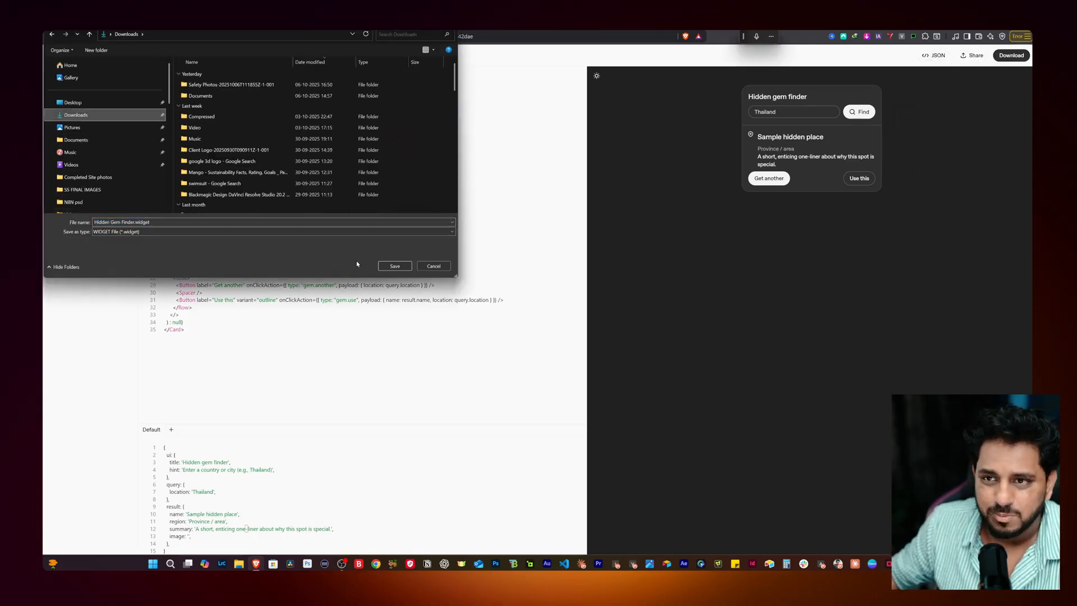
click(395, 266)
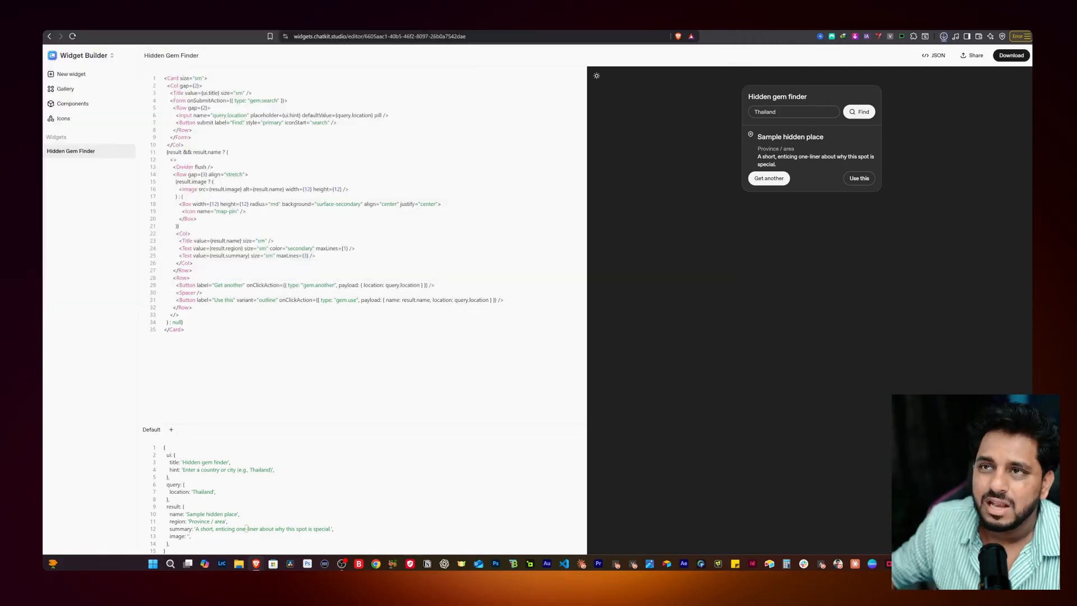
- Switch back to Agent Builder and attach Hidden Gem Finder.widget from the Downloads folder as the Travel Agent's output widget
click(187, 32)
click(534, 345)
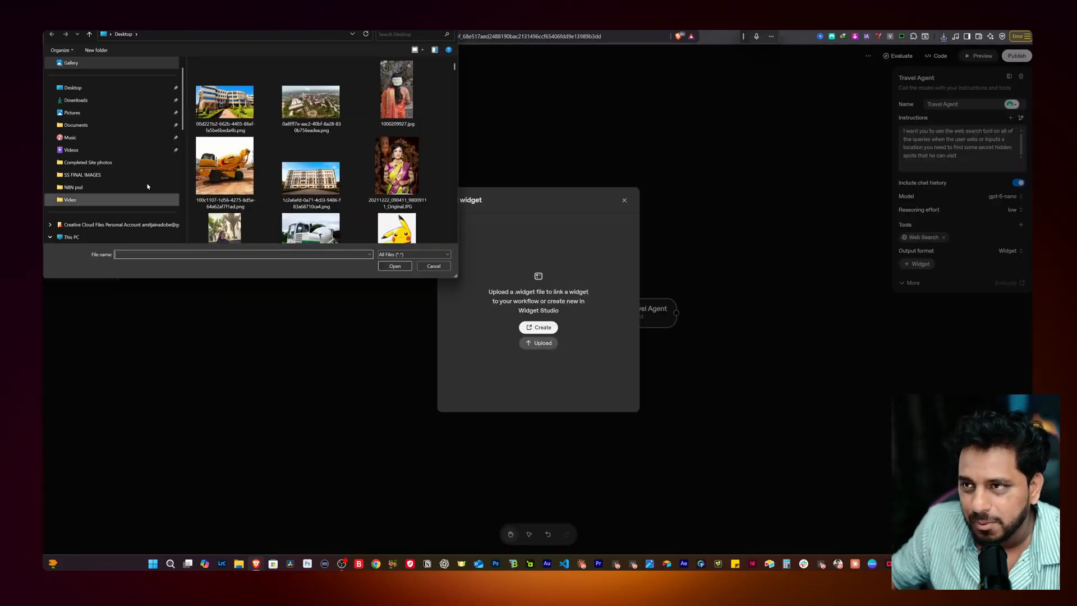
click(75, 125)
click(76, 99)
click(229, 85)
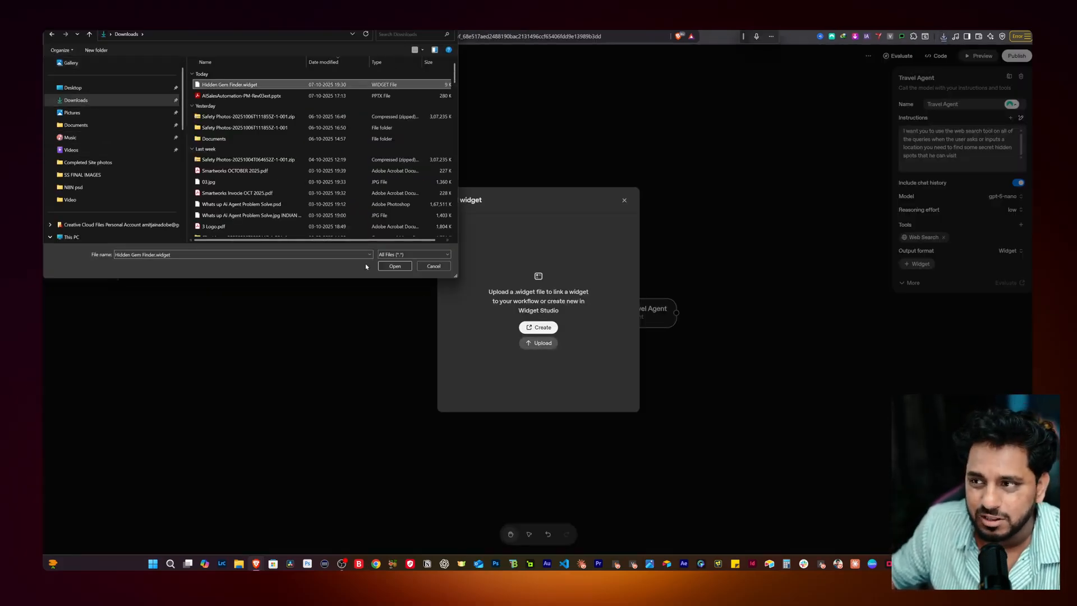
click(393, 266)
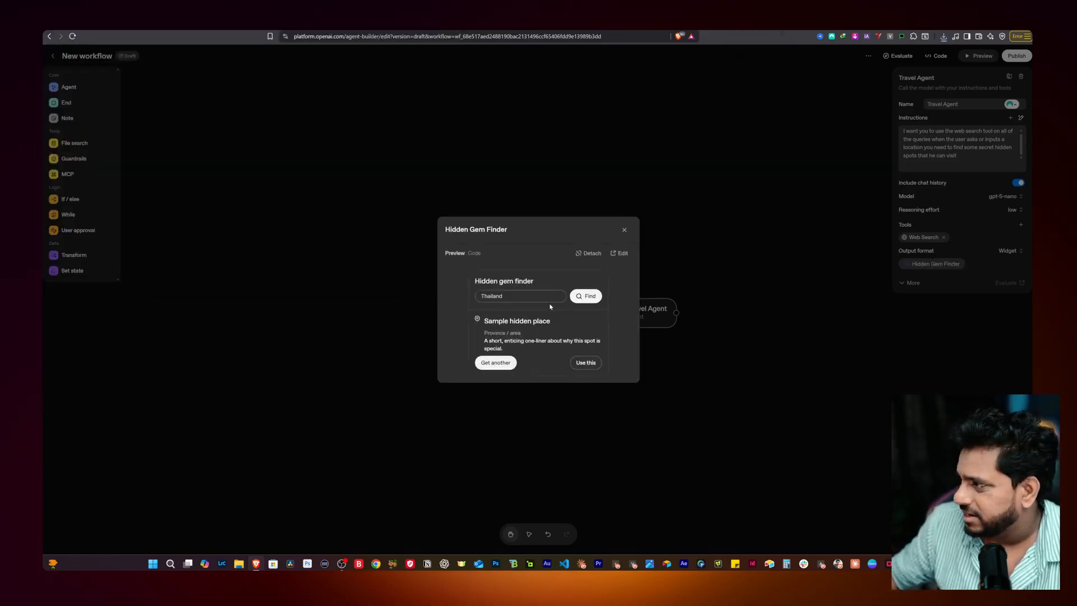
click(625, 230)
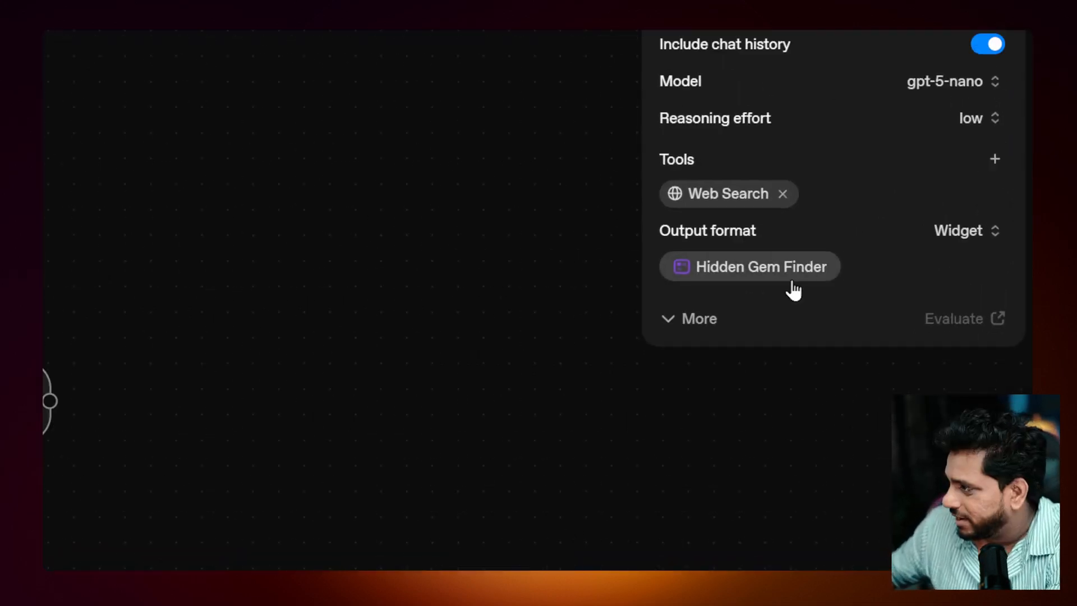
- Review the Travel Agent's additional model and ChatKit settings and its instructions
click(665, 323)
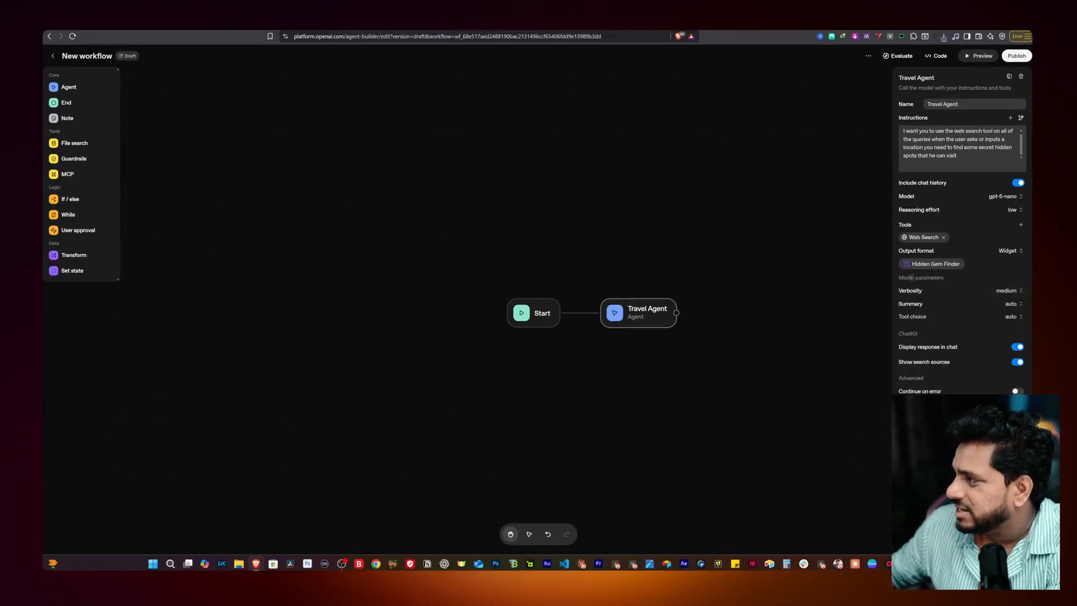
click(922, 166)
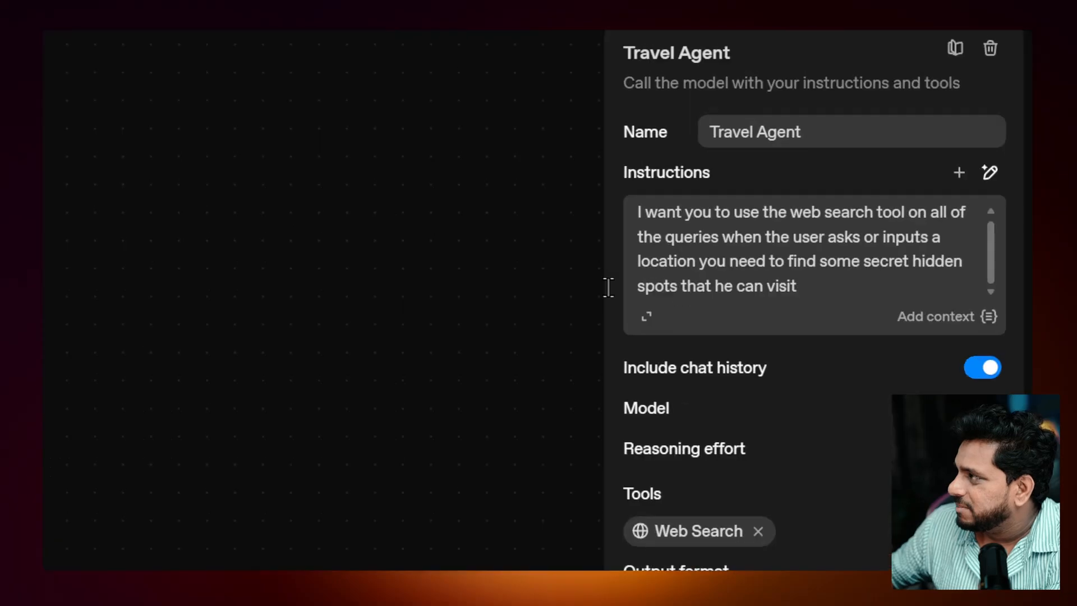
click(882, 154)
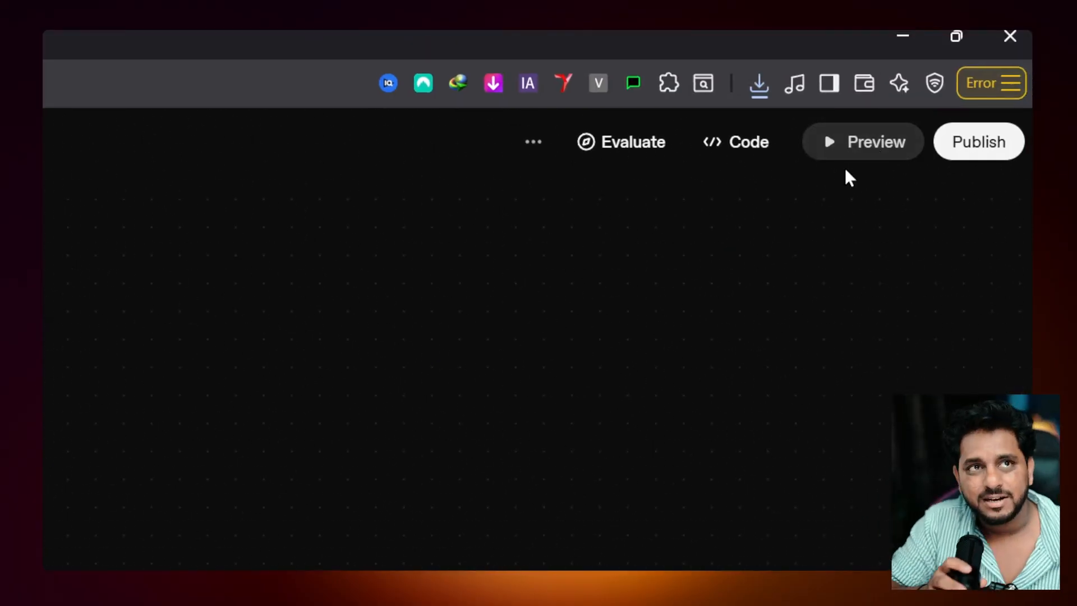
- Try to test the workflow in preview mode with the message "Thailand"
click(905, 146)
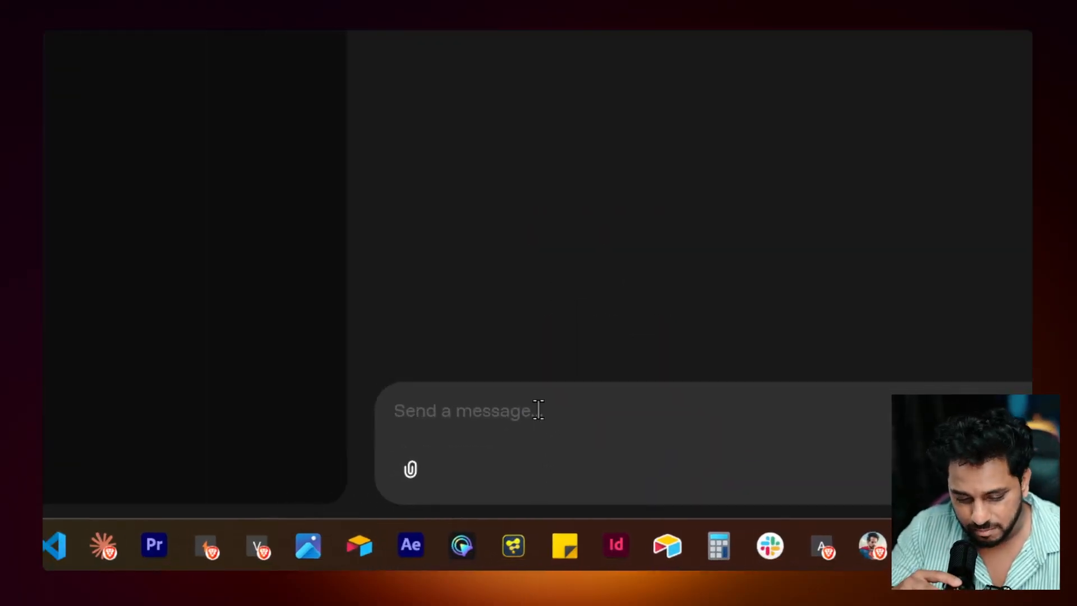
text(Thailand)
key(Return)
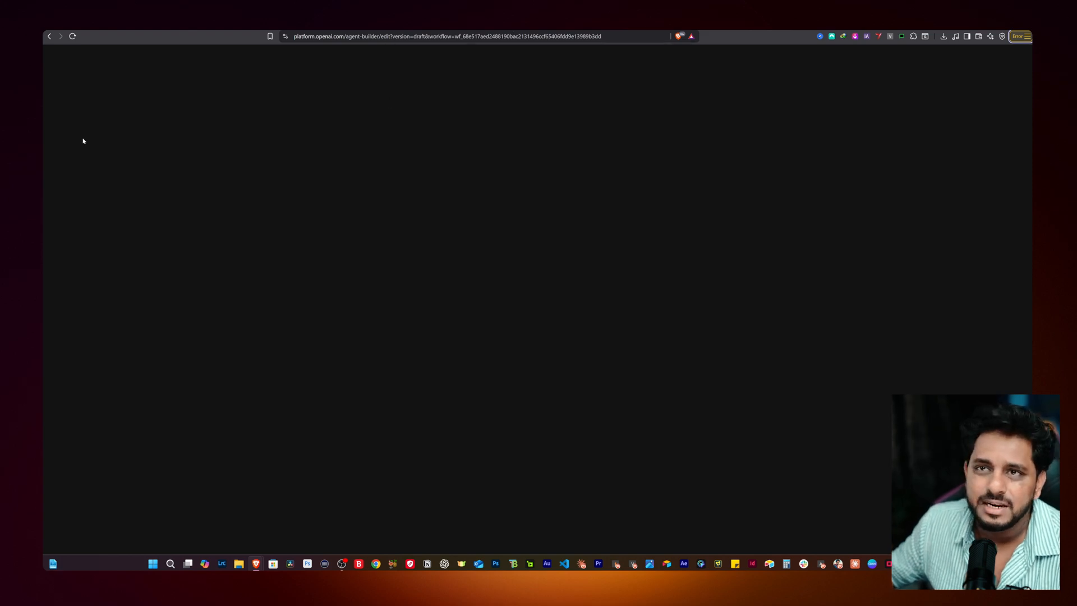
- Reload the workflow page and run the preview again with the message "Thailand"
click(459, 36)
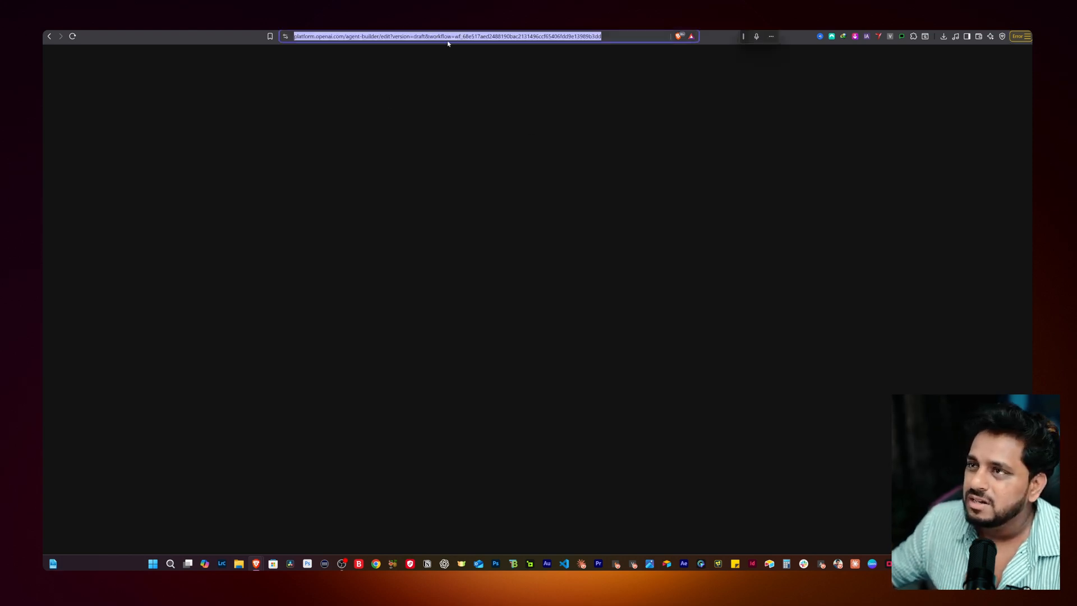
key(Return)
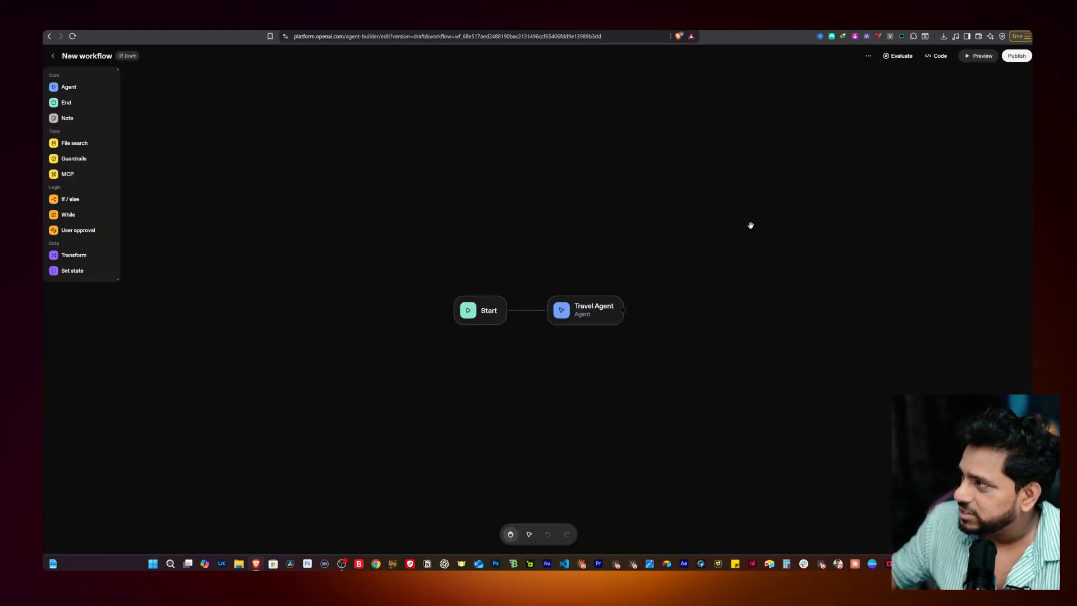
click(868, 56)
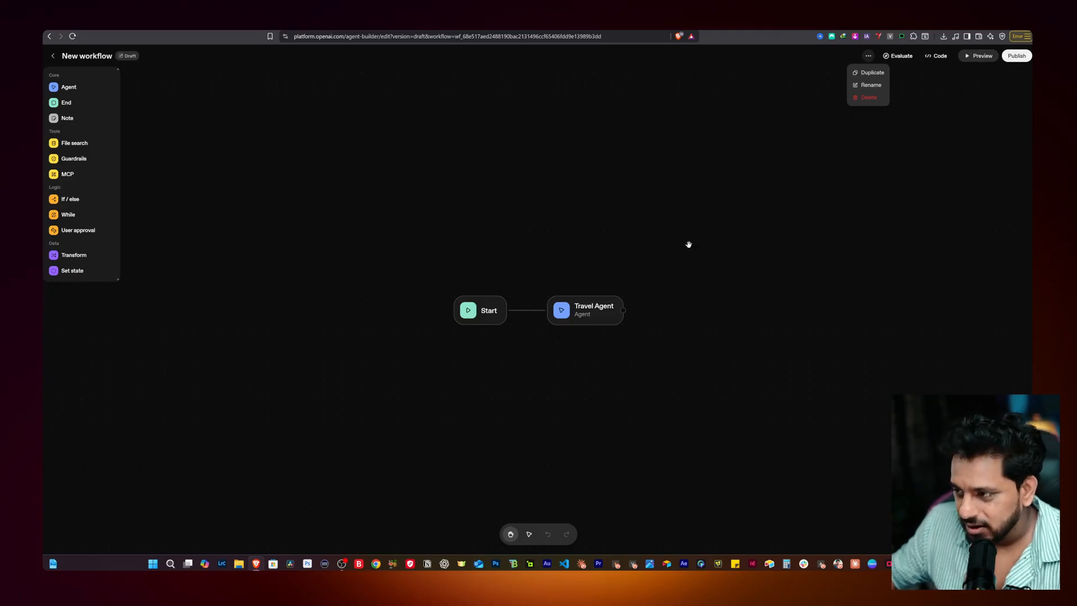
click(981, 56)
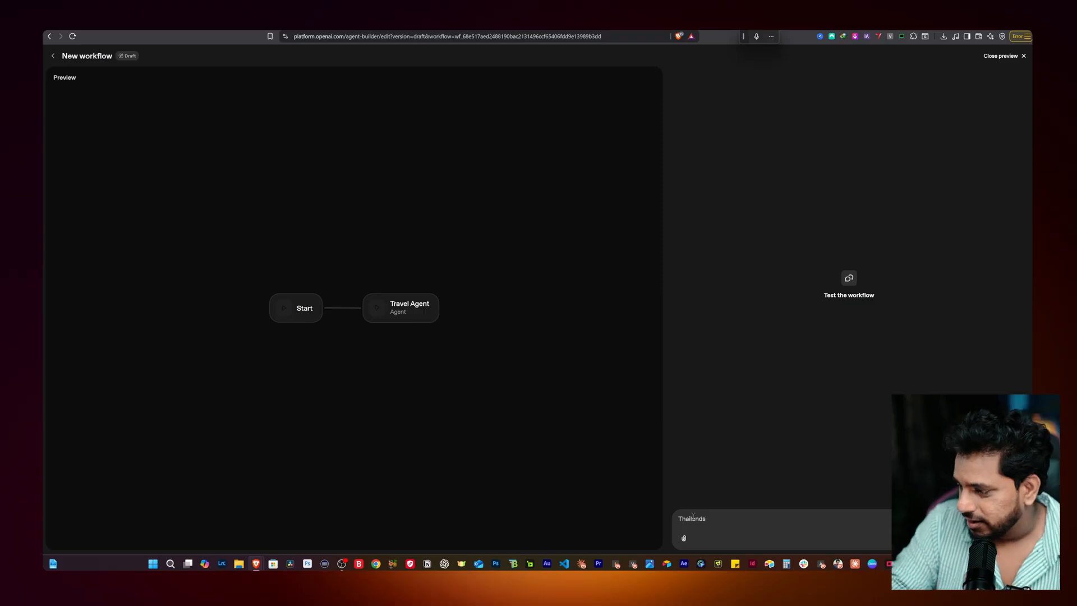
key(Return)
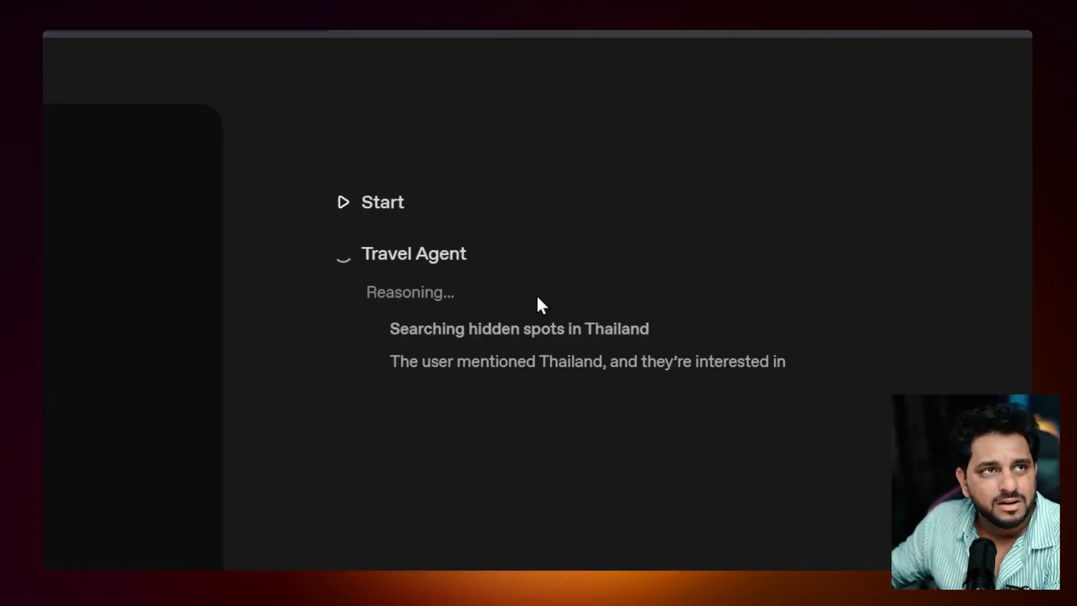
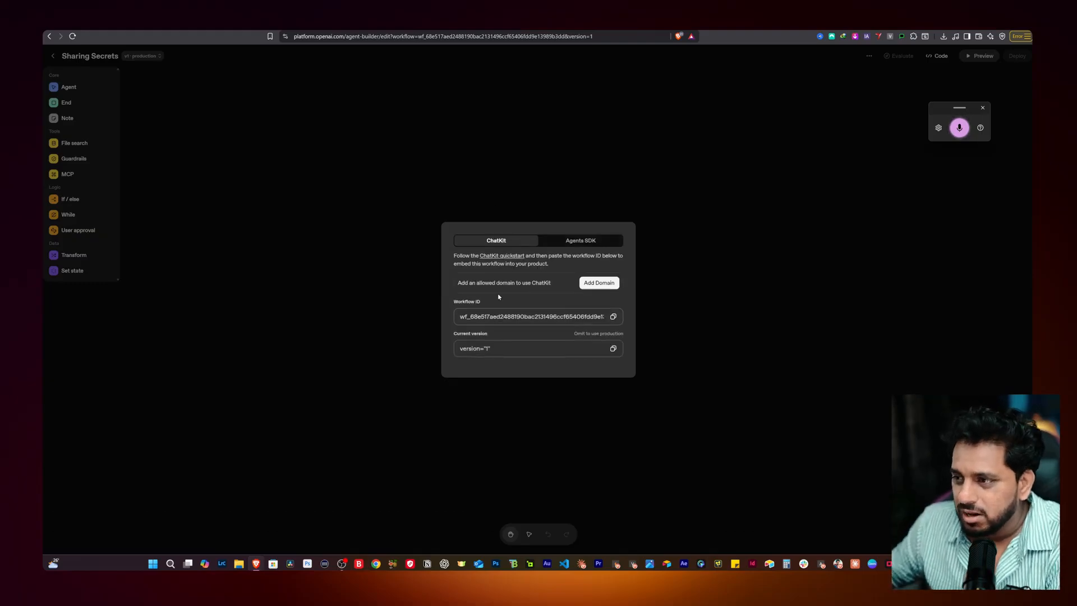
- Compare the ChatKit and Agents SDK deployment options, copy the ChatKit workflow ID, and close the dialog
click(581, 240)
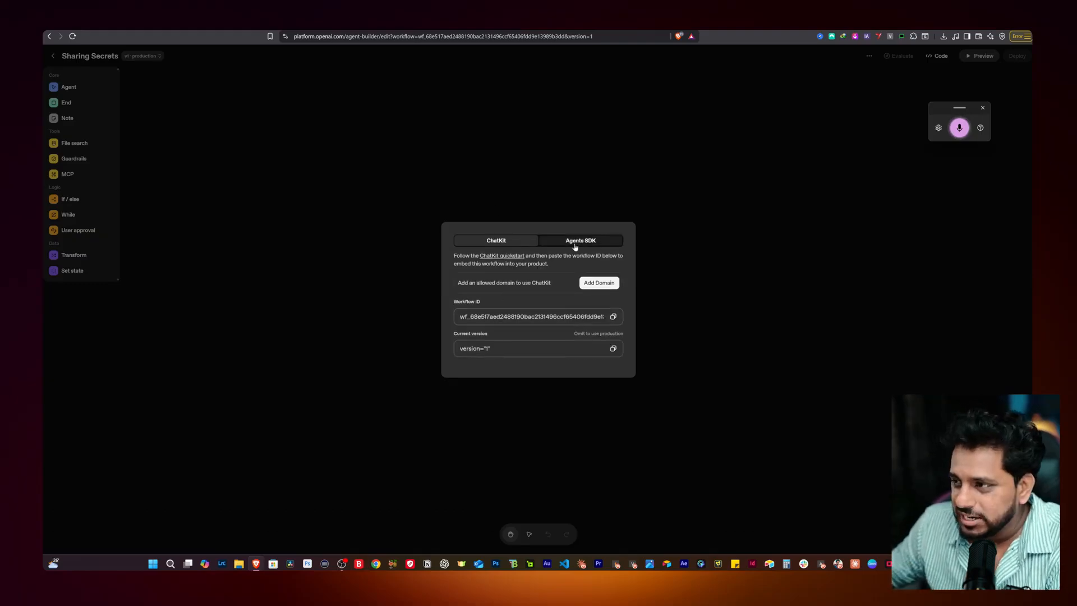
click(515, 240)
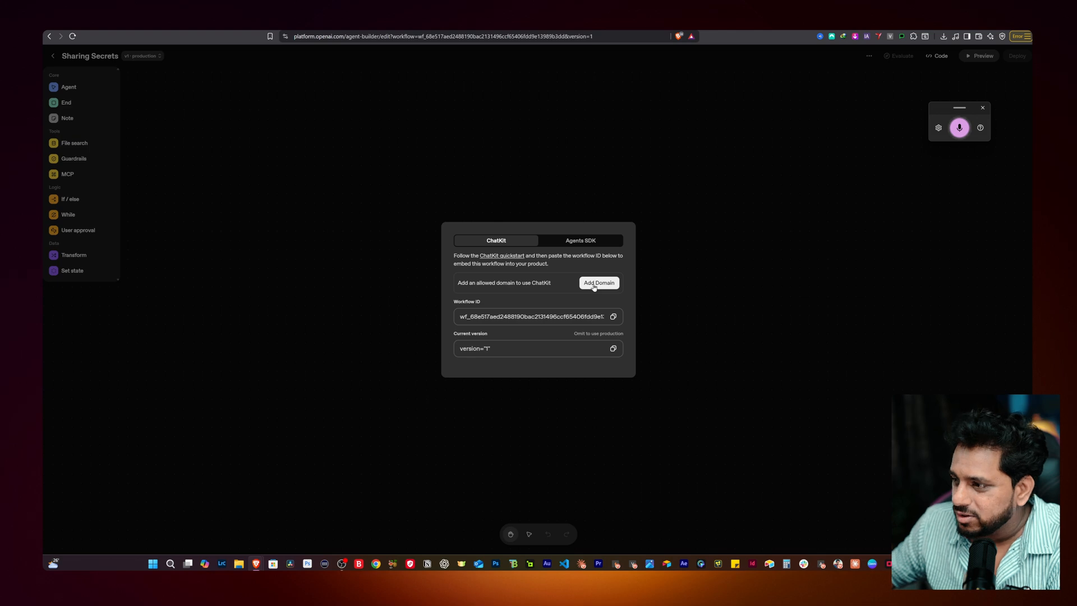
click(613, 317)
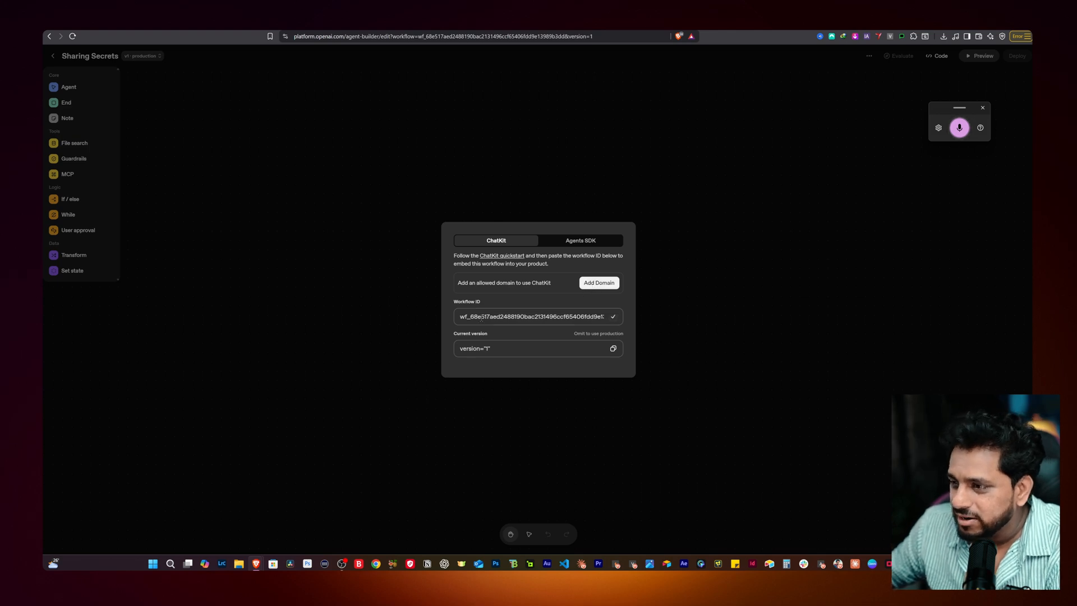
click(174, 302)
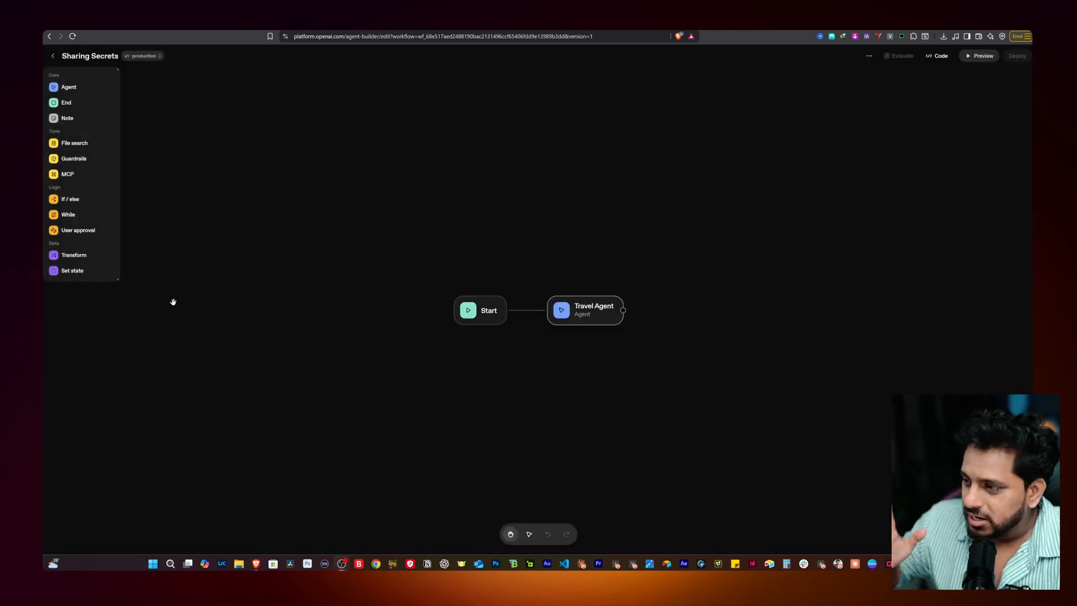
- Change the Travel Agent's output format to Text and its model to gpt-5
click(591, 323)
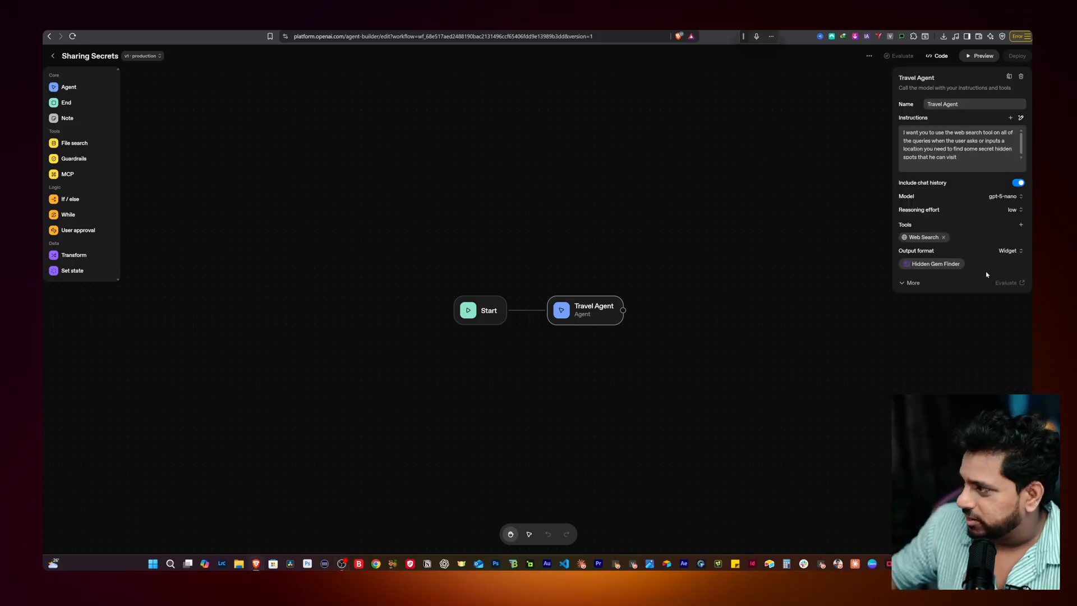
click(1019, 251)
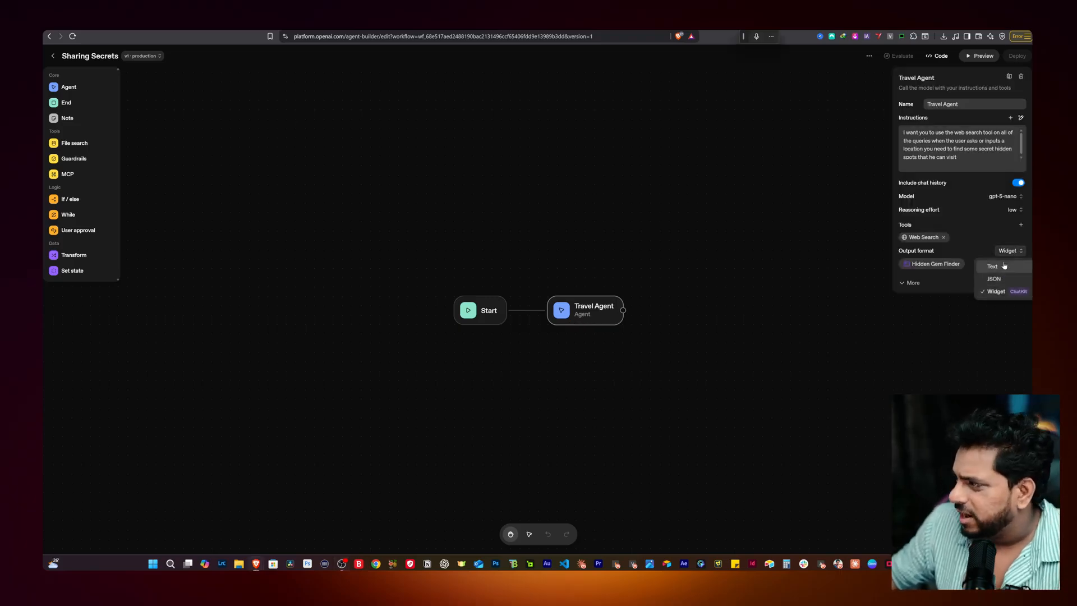
click(1006, 266)
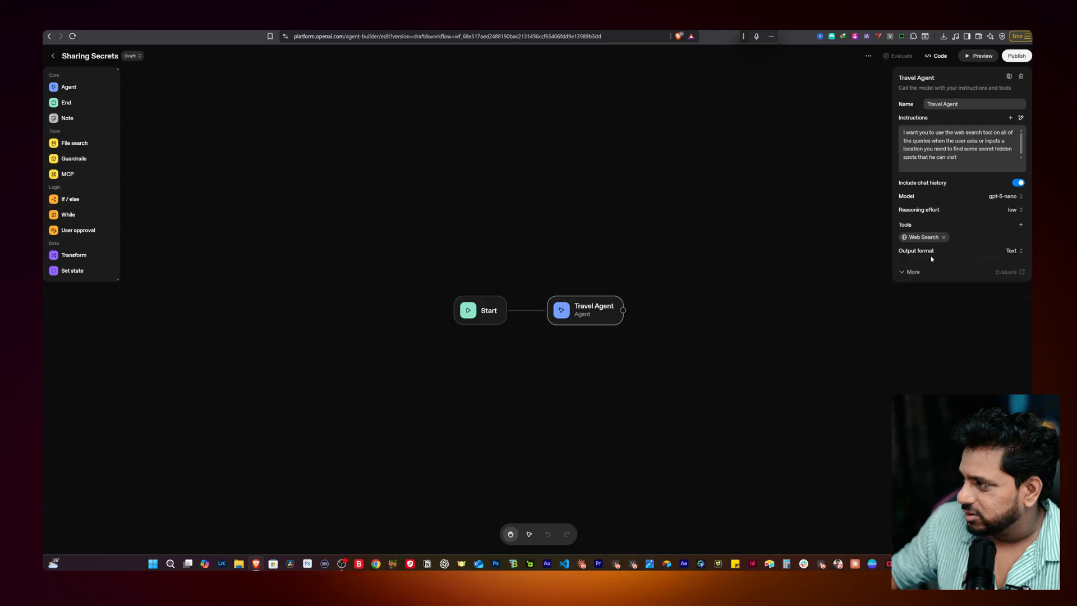
click(910, 270)
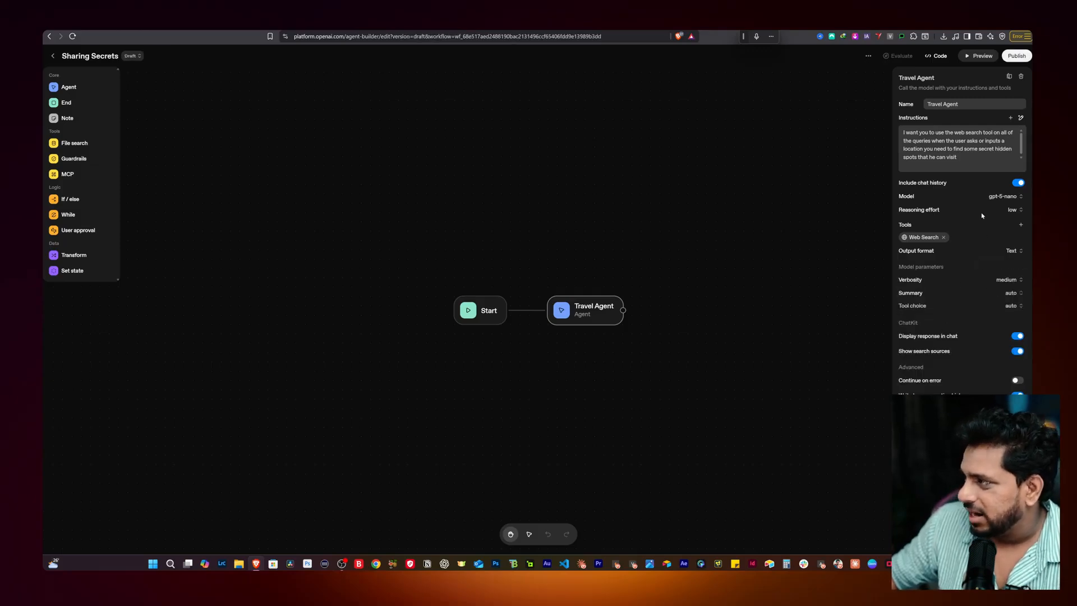
click(1022, 197)
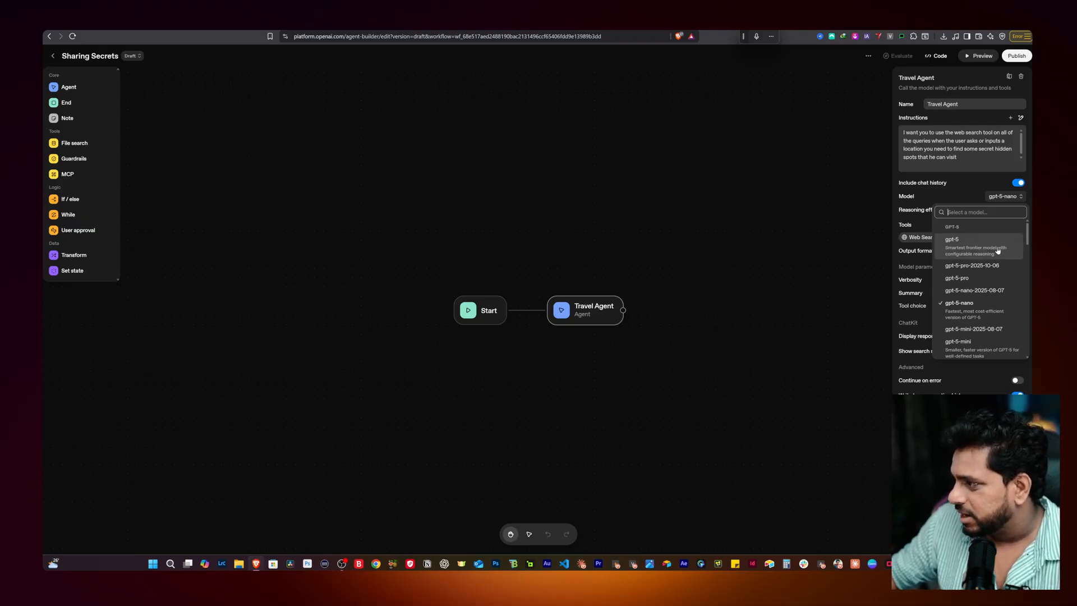
click(998, 250)
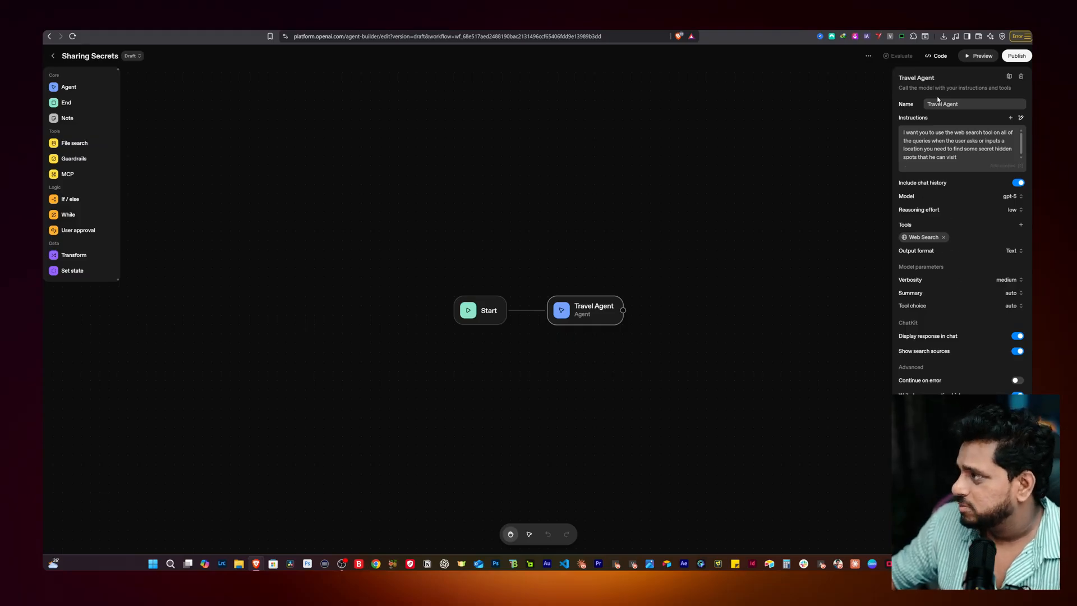
click(847, 422)
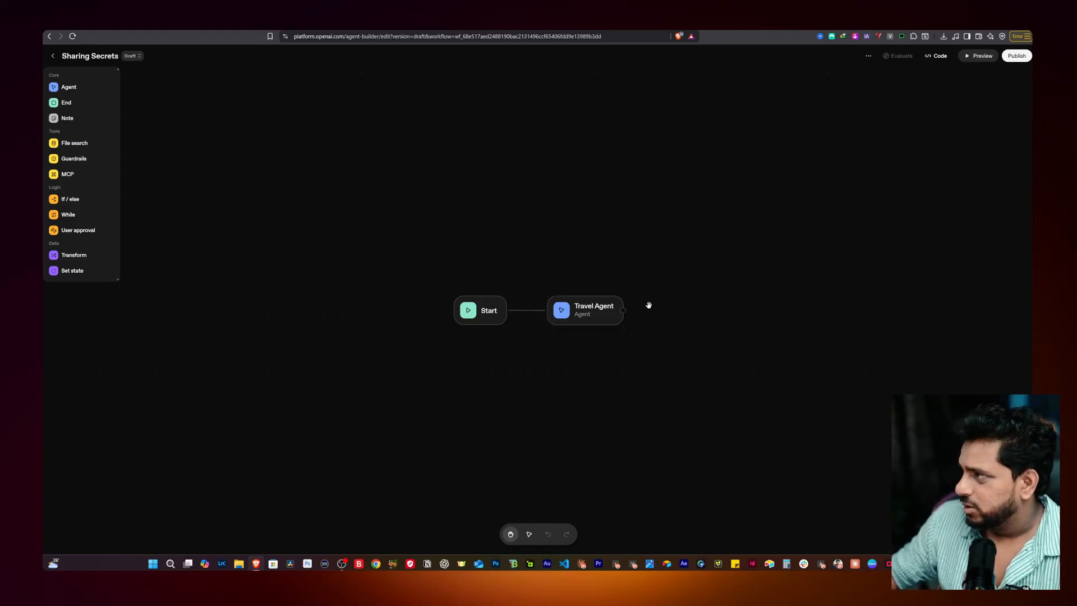
- Test the text-output version of the Travel Agent in preview mode with the message "Thailand"
click(969, 56)
click(708, 513)
text(Th)
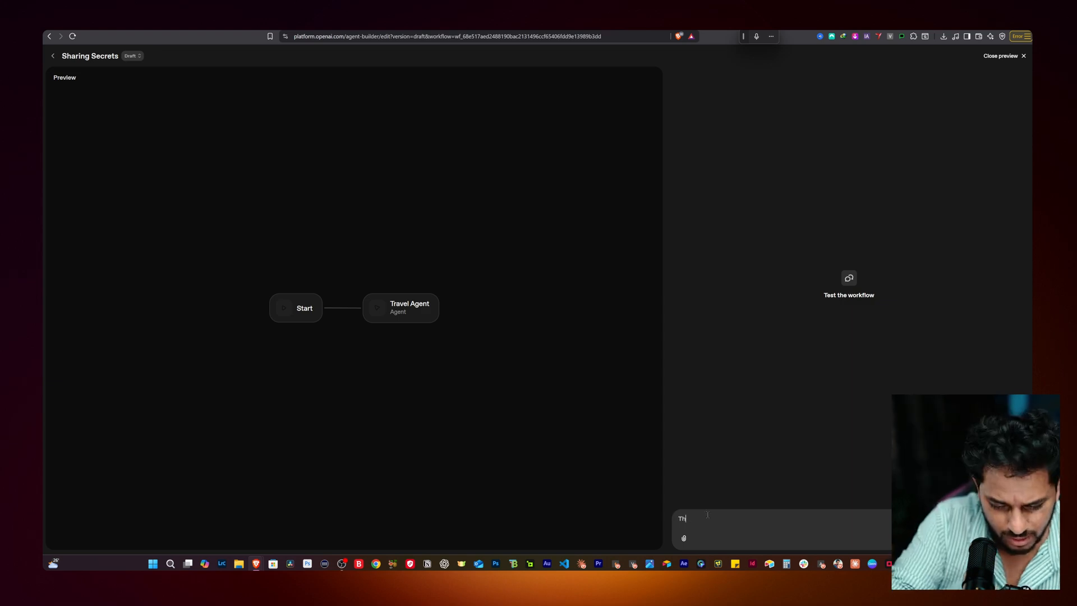
text(ailand)
key(Return)
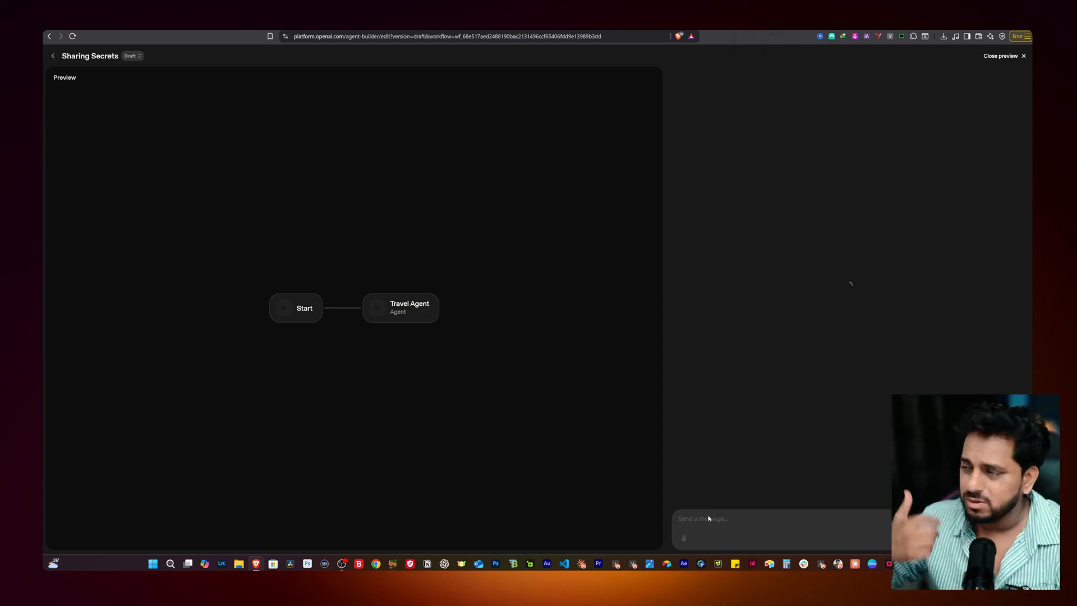